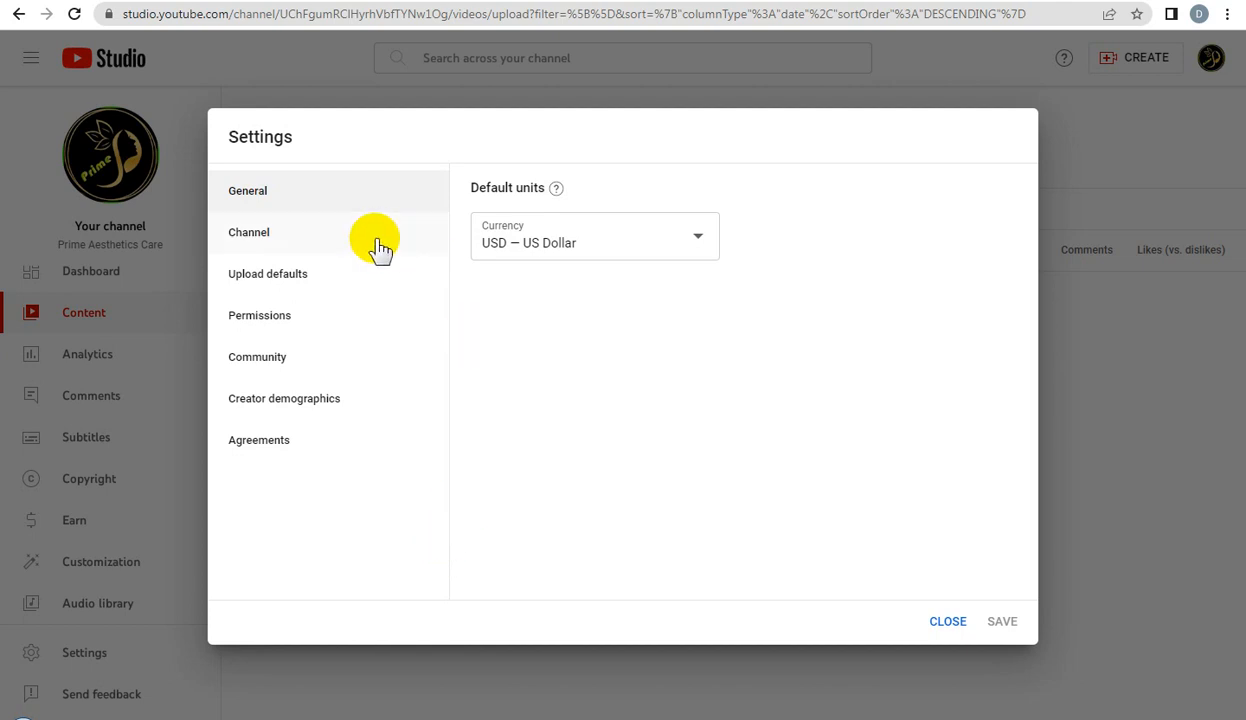
- Open the upload defaults and set the default video title to "Prime Aesthetics Care : VideoTitleHere"
{"action": "left_click", "coordinate": [253, 278]}
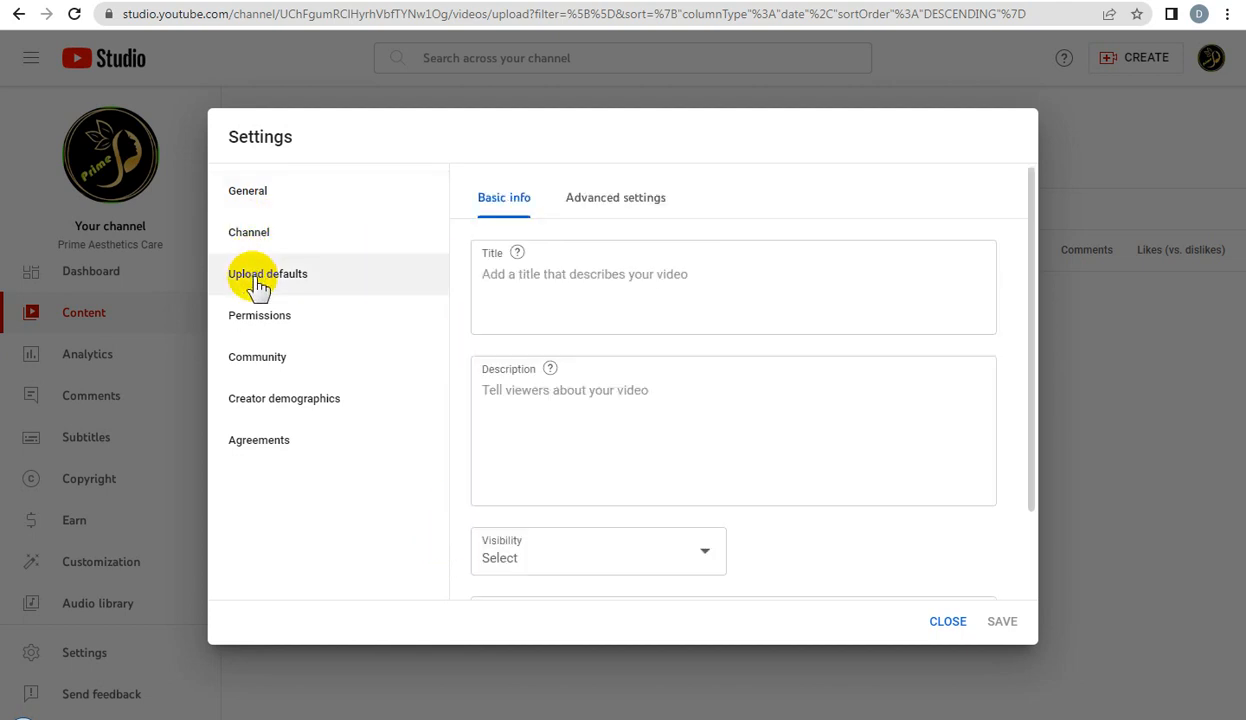
{"action": "left_click", "coordinate": [512, 274]}
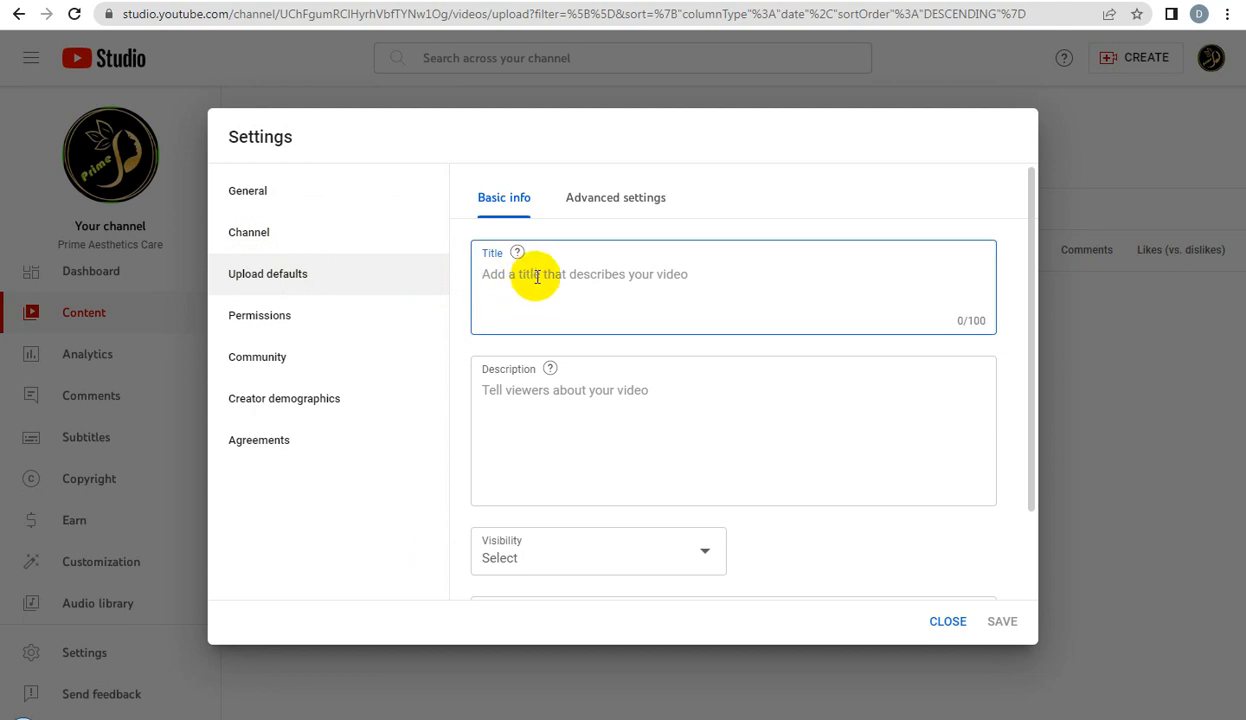
{"action": "type", "text": "Prime Aesthetics Care"}
{"action": "type", "text": ":"}
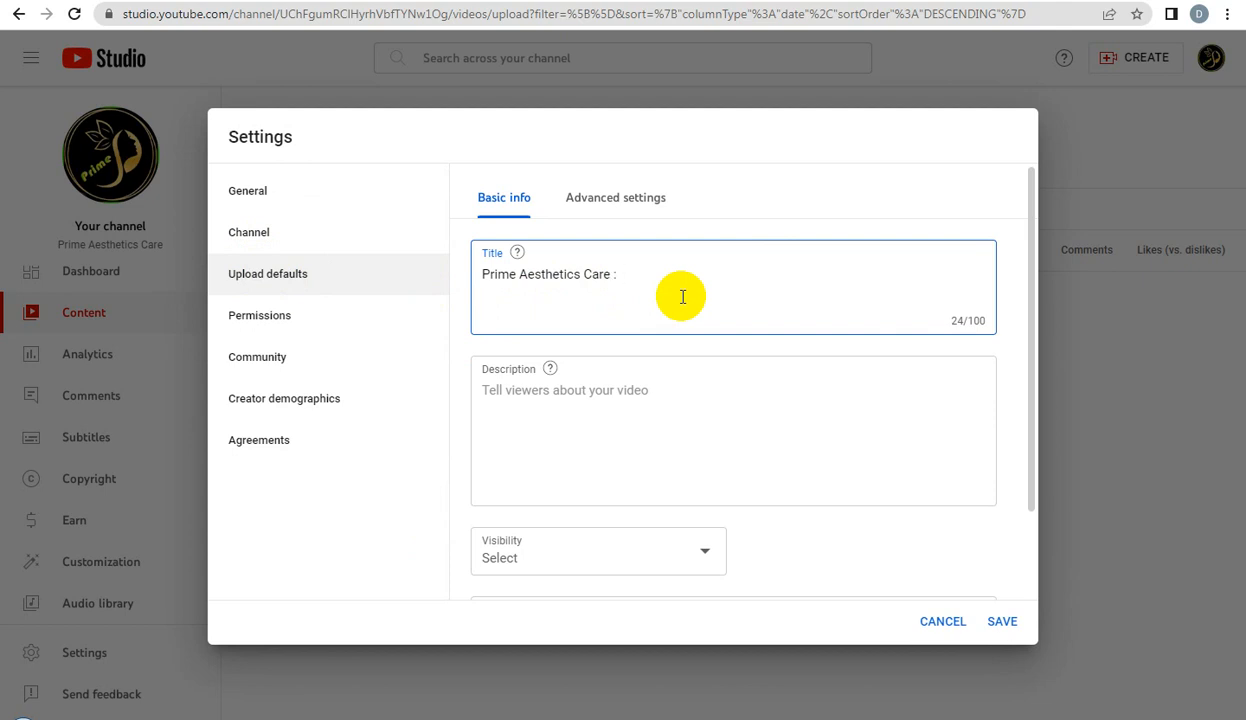
{"action": "type", "text": " VideT"}
{"action": "key", "text": "BackSpace"}
{"action": "type", "text": "oTitleHere"}
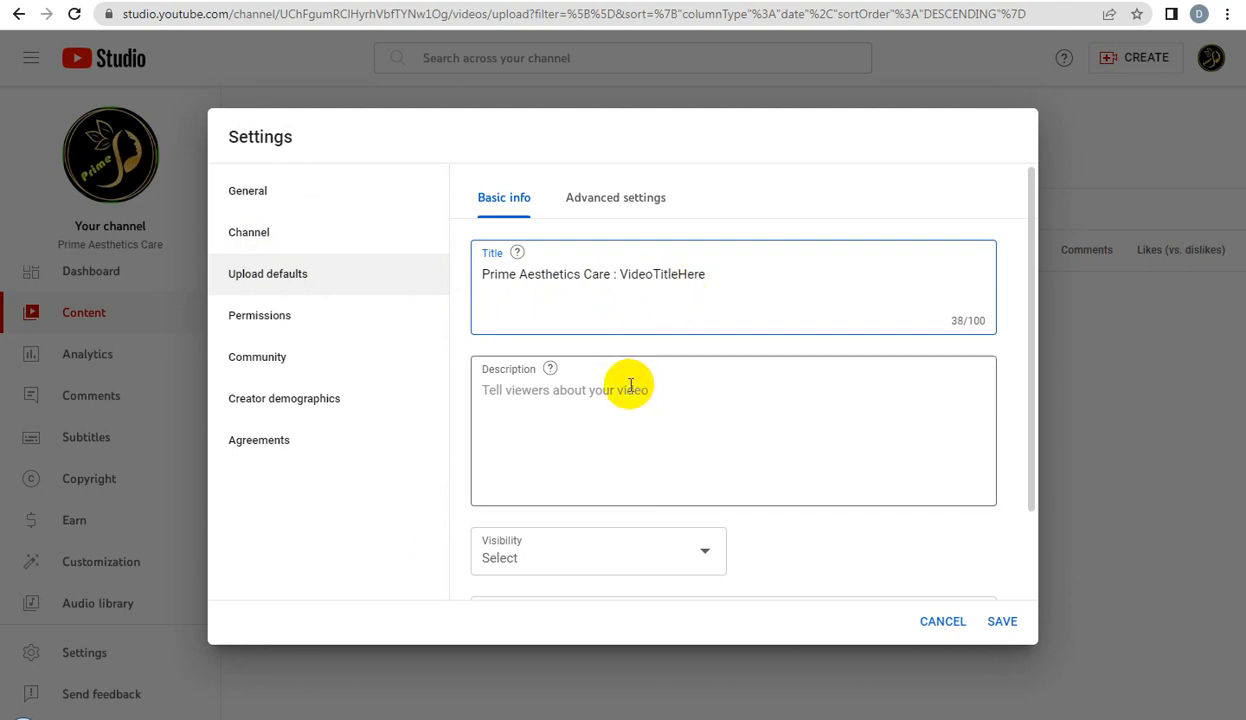
- Enter the hashtag "#PrimeAestheticsCare", without spaces, as the first line of the default description
{"action": "left_click", "coordinate": [606, 393]}
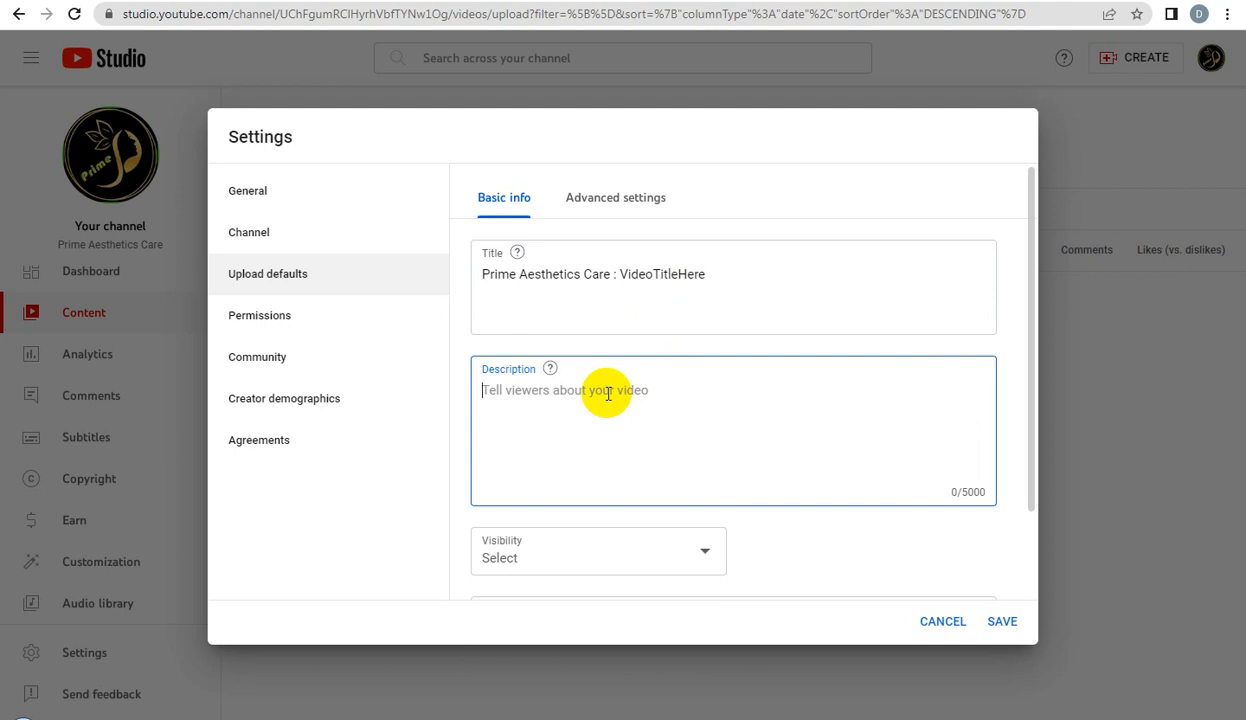
{"action": "type", "text": "#"}
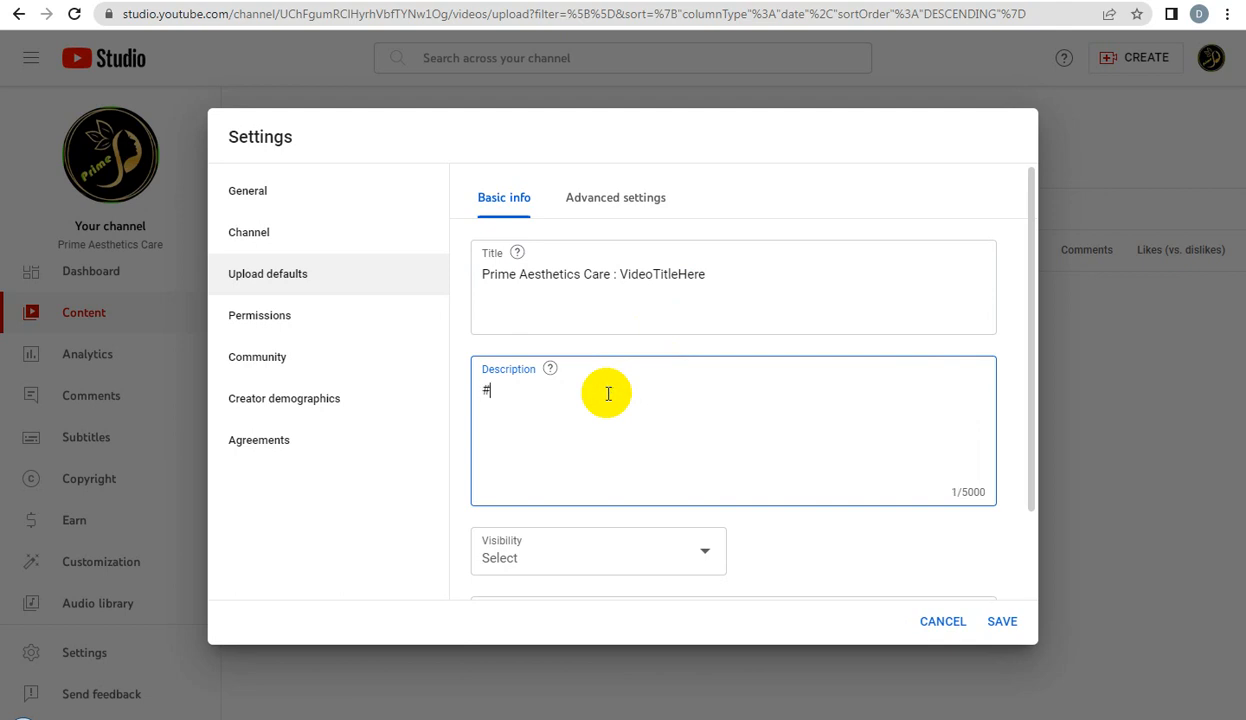
{"action": "type", "text": "Prime Aesthetics Care"}
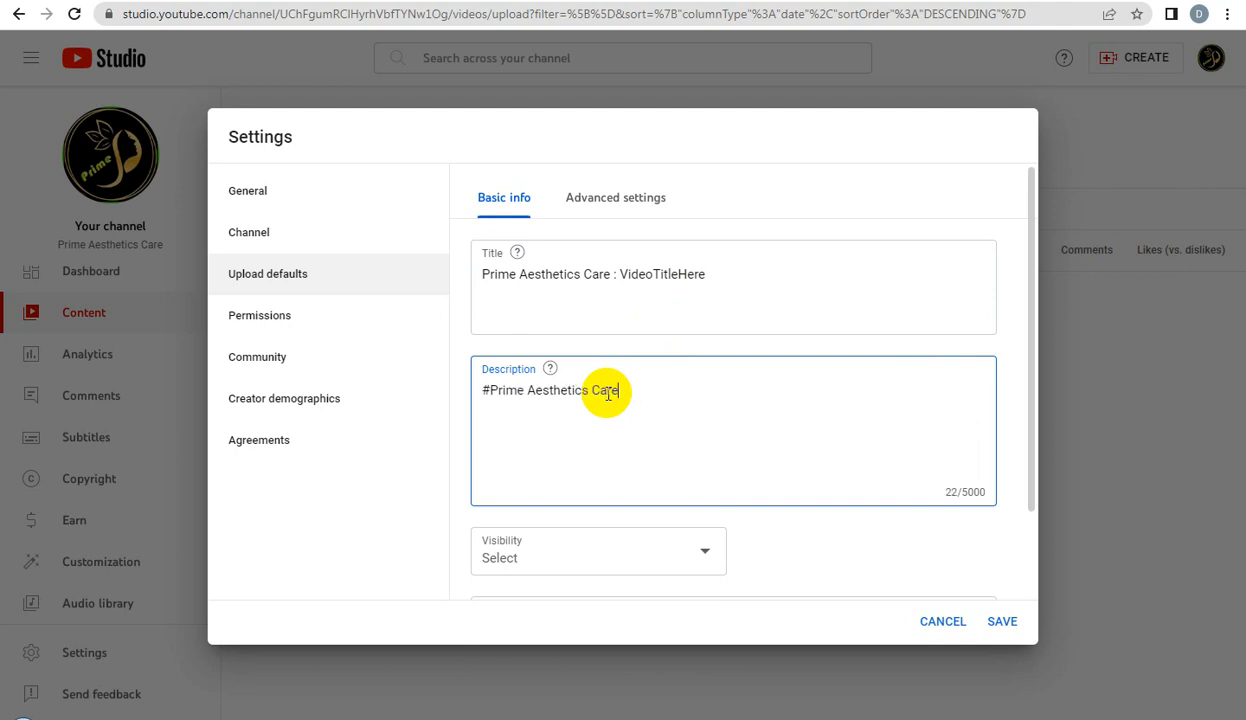
{"action": "left_click", "coordinate": [527, 391]}
{"action": "key", "text": "BackSpace"}
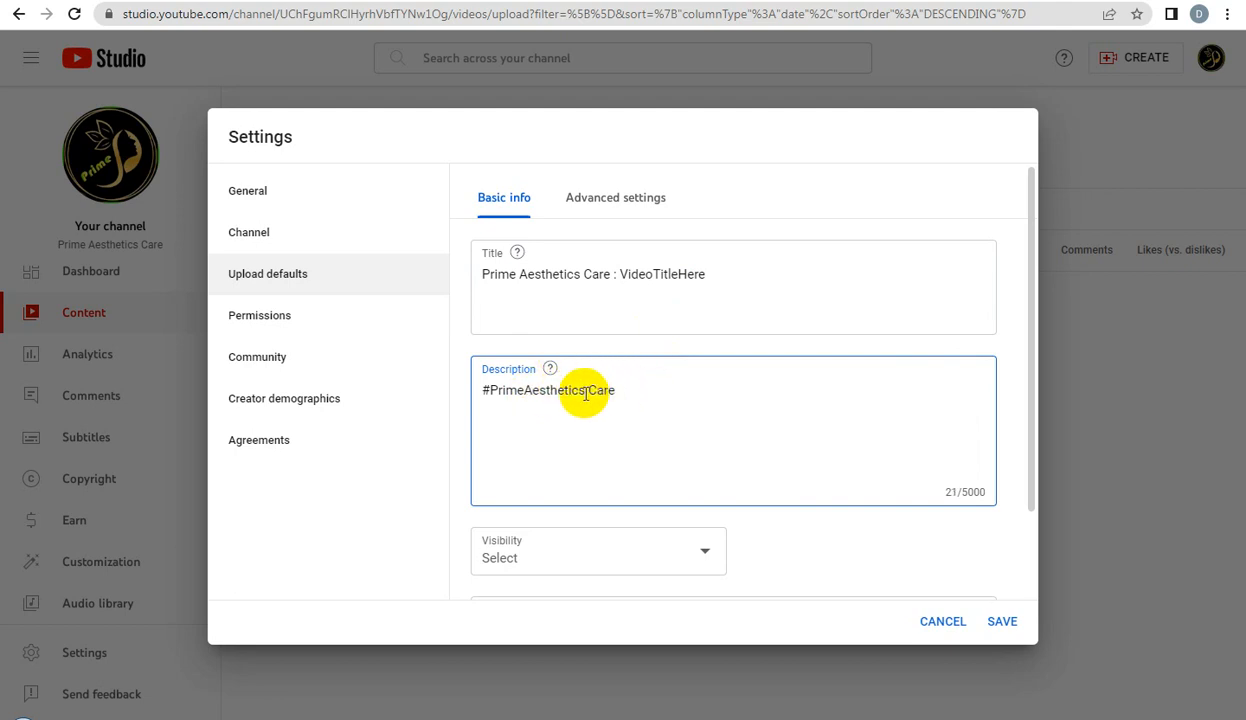
{"action": "left_click", "coordinate": [591, 392]}
{"action": "key", "text": "BackSpace"}
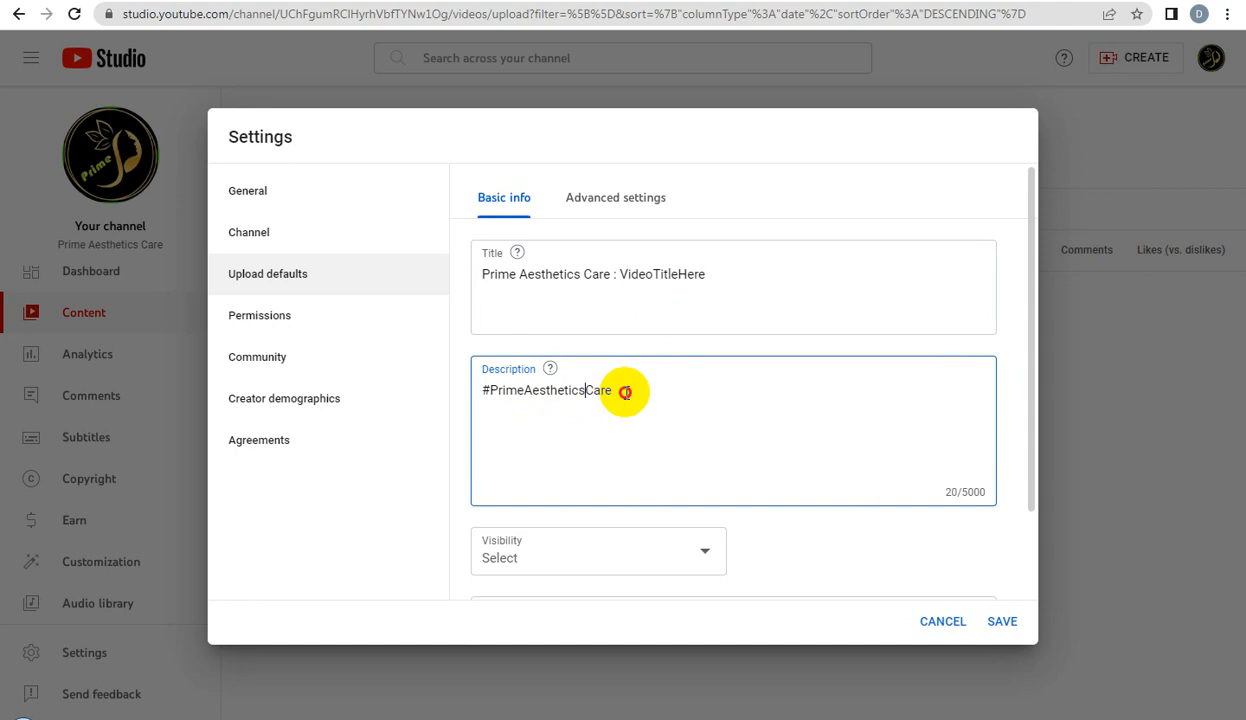
- Add the placeholder line "~ VideoDescriptionHere" below the hashtag in the description, separated by a blank line
{"action": "left_click", "coordinate": [644, 388]}
{"action": "key", "text": "Return"}
{"action": "key", "text": "Return"}
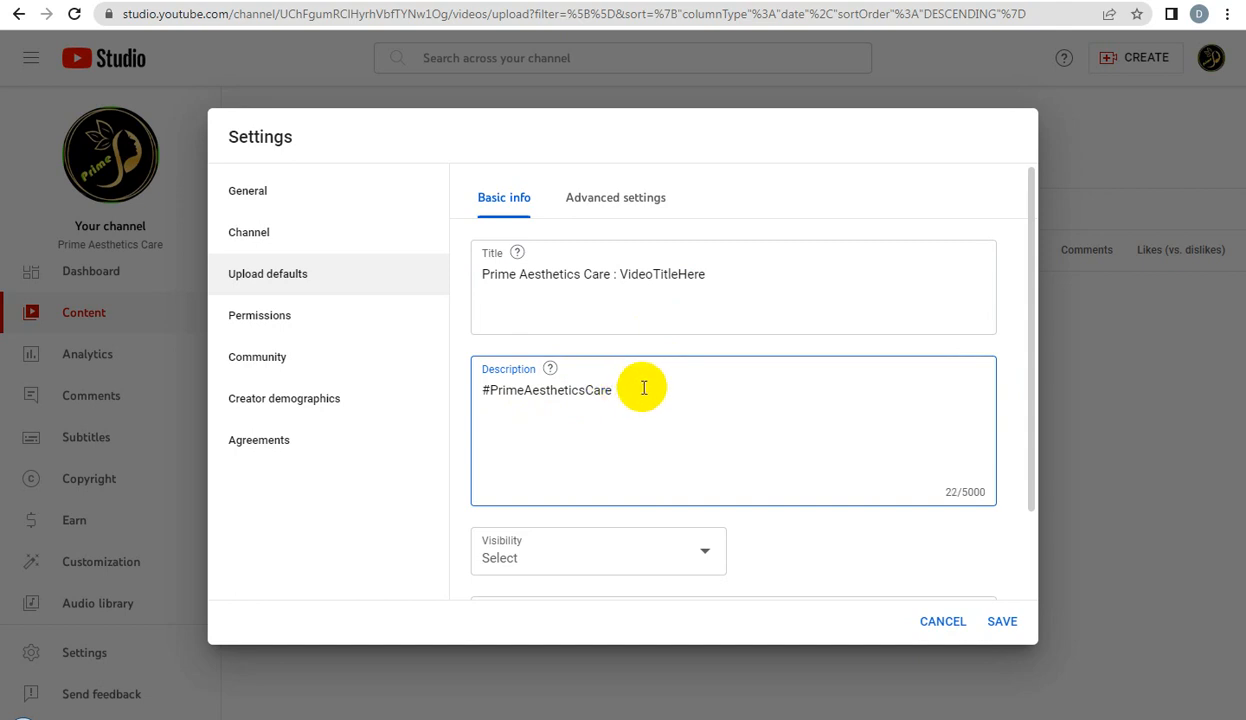
{"action": "type", "text": "~ VideoDescription"}
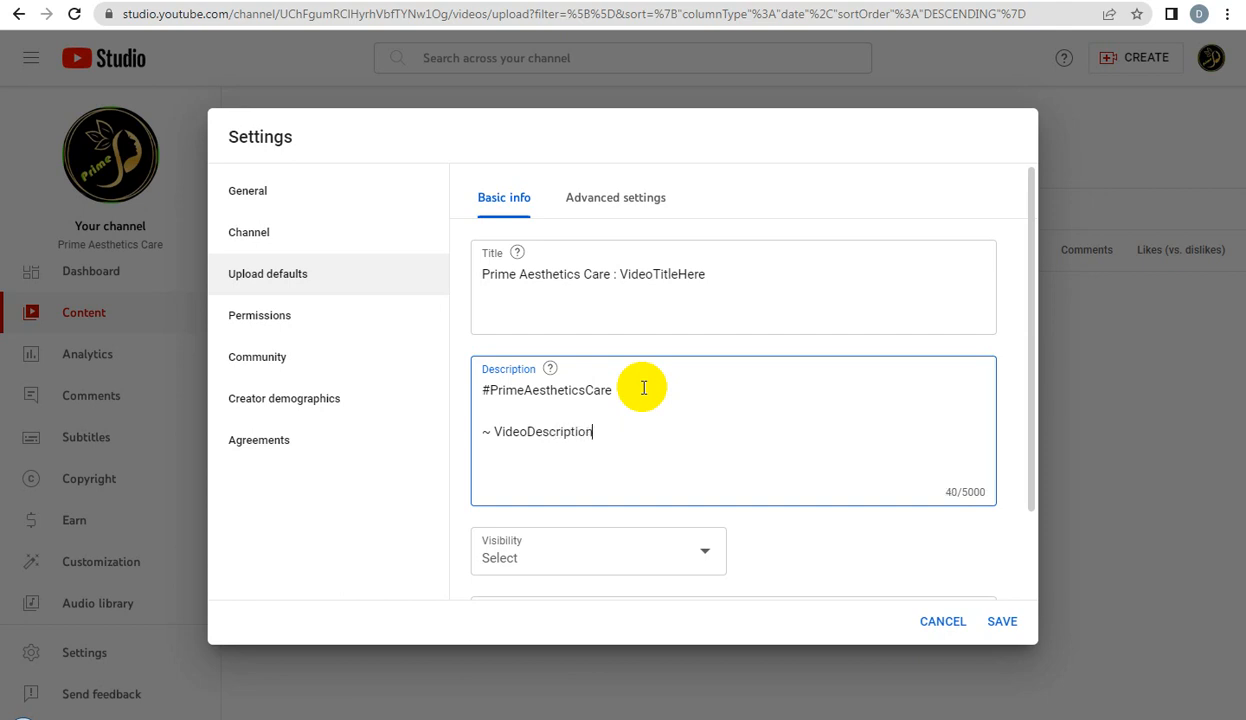
{"action": "type", "text": "Here"}
{"action": "key", "text": "Return"}
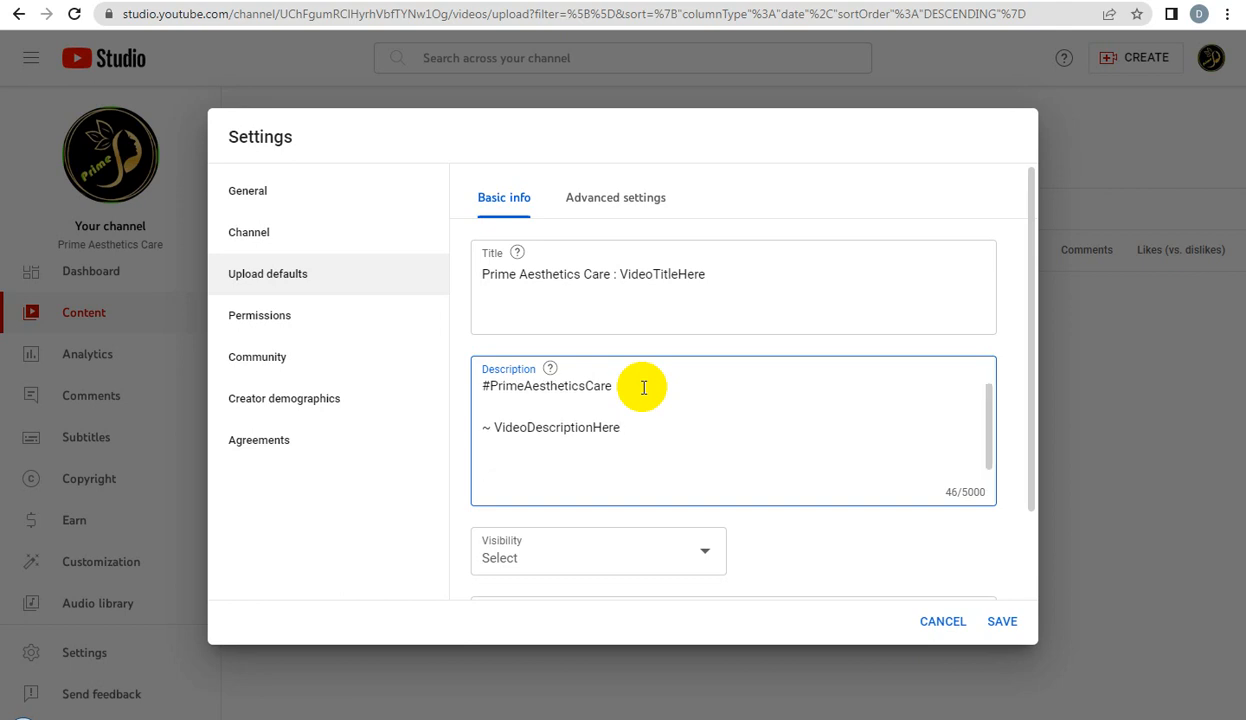
- Add the line "~ This Video Only For Educational & Health Care." at the end of the description
{"action": "type", "text": "~ This Video Only Educa"}
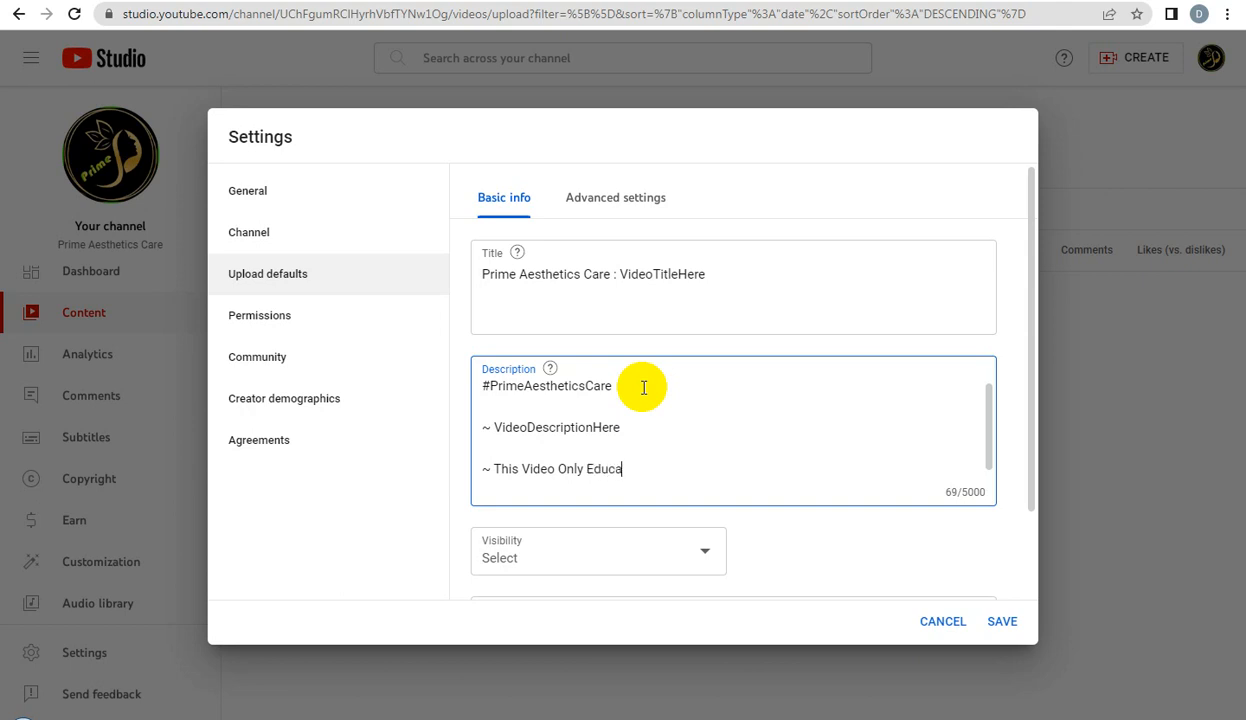
{"action": "type", "text": "tional & Health C"}
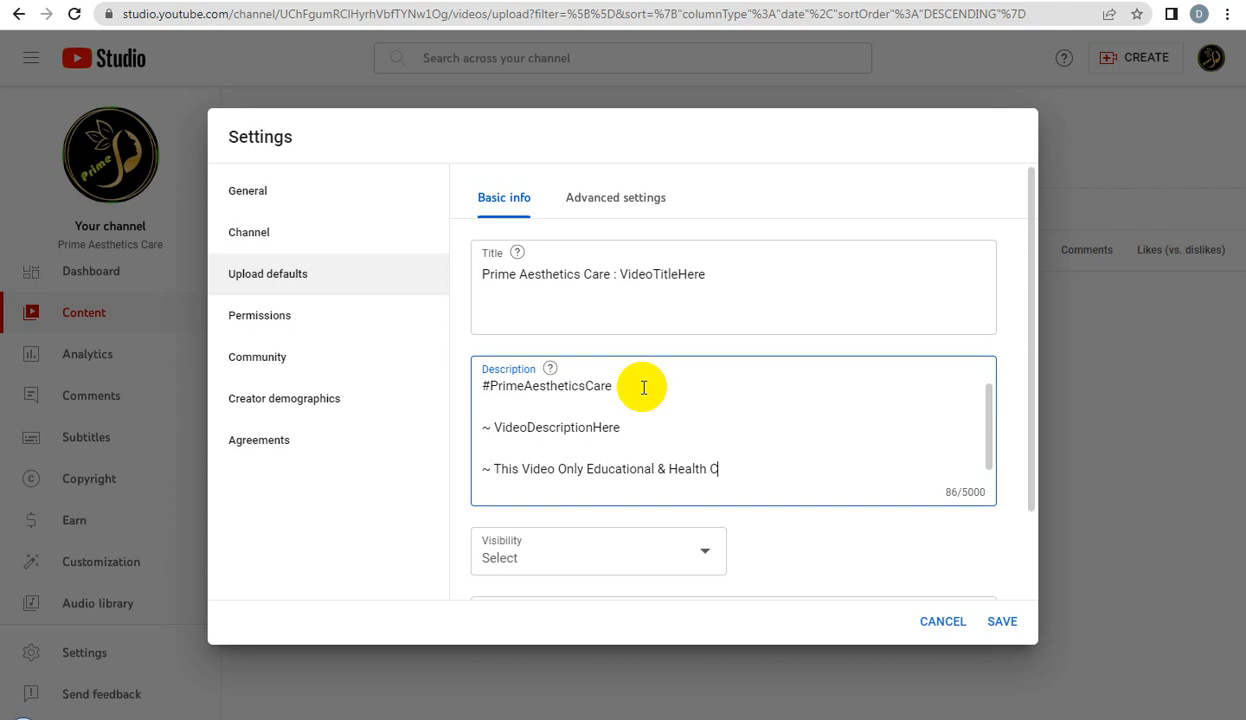
{"action": "type", "text": "are"}
{"action": "left_click", "coordinate": [590, 466]}
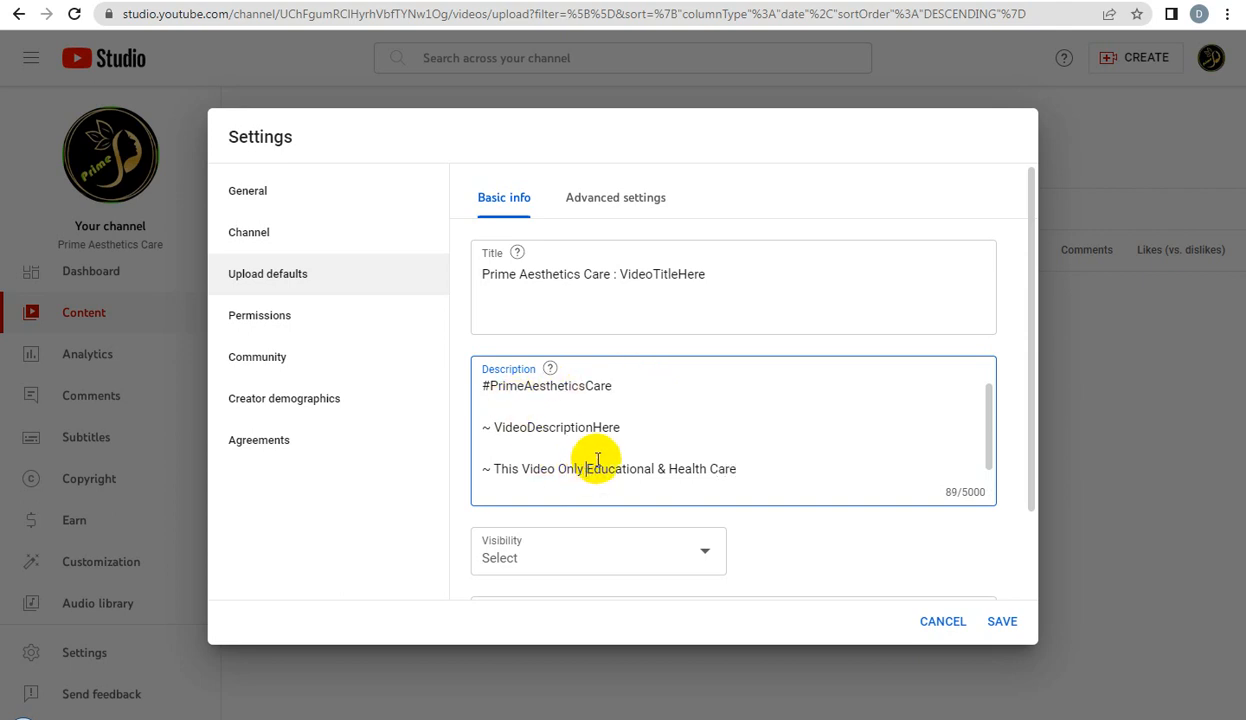
{"action": "type", "text": "For"}
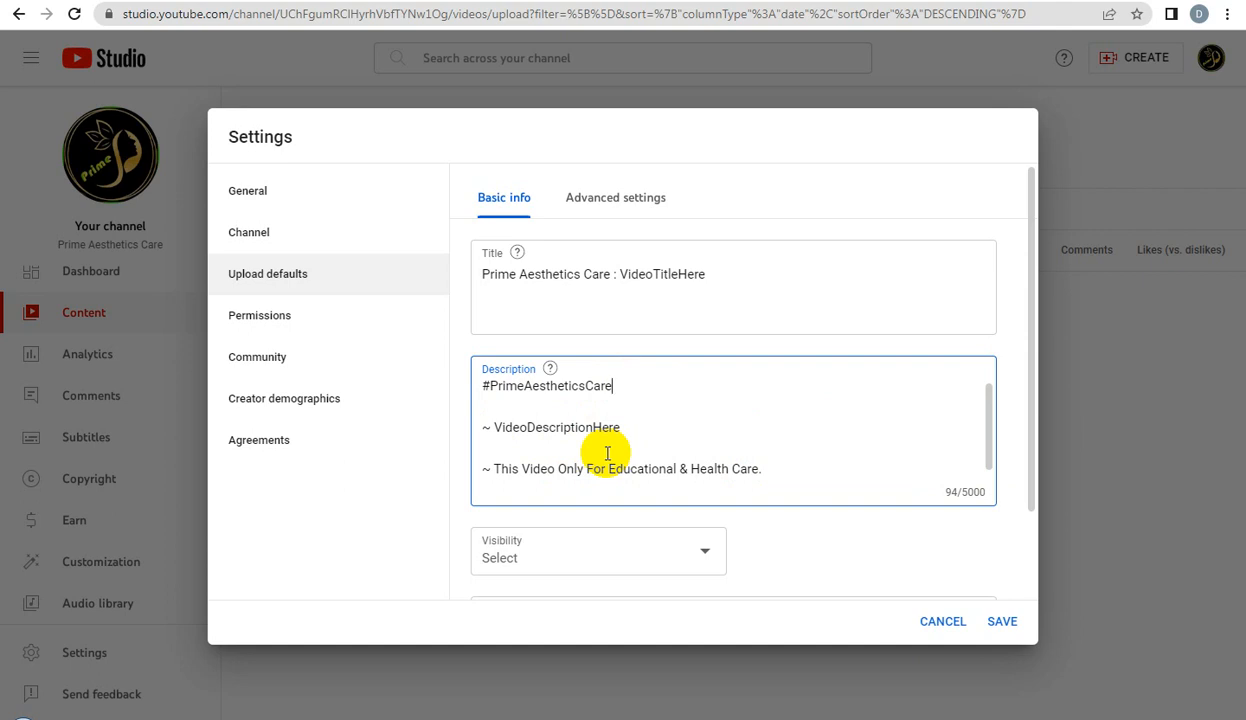
- Add a second hashtag "#PrimeAesthetics" on its own line below "#PrimeAestheticsCare" in the description
{"action": "key", "text": "Return"}
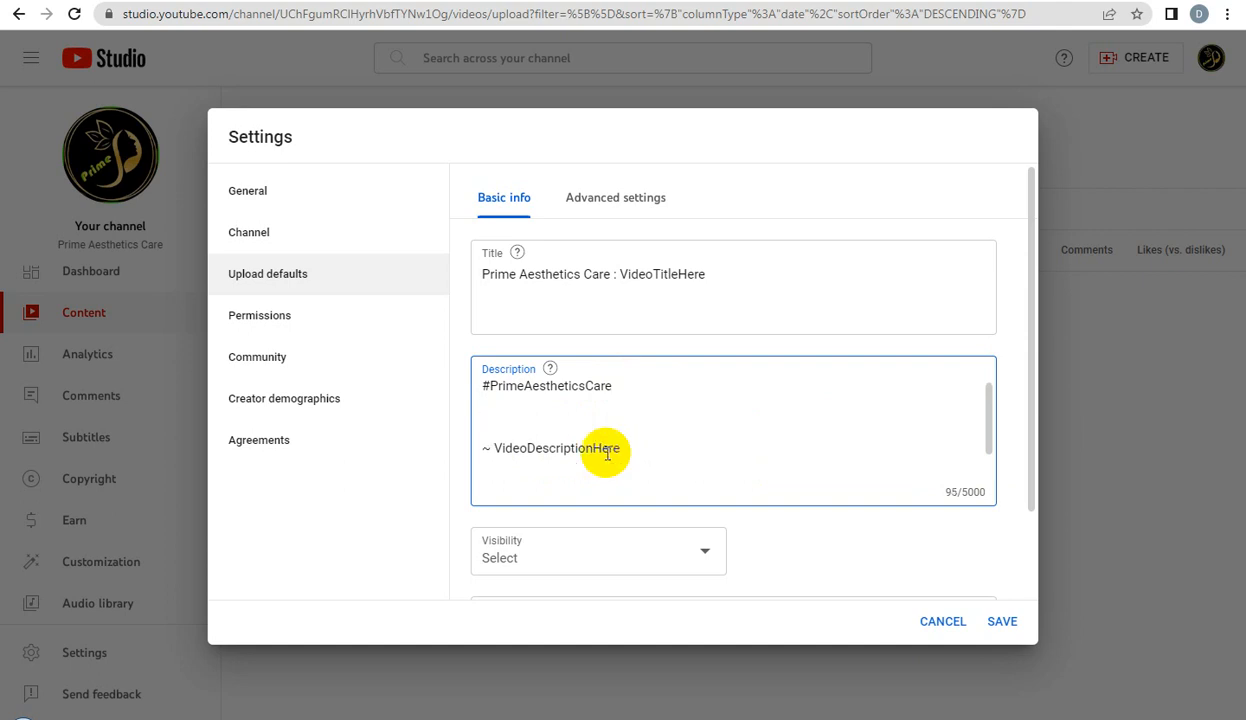
{"action": "type", "text": "#"}
{"action": "type", "text": "Prime Aesthetics Care"}
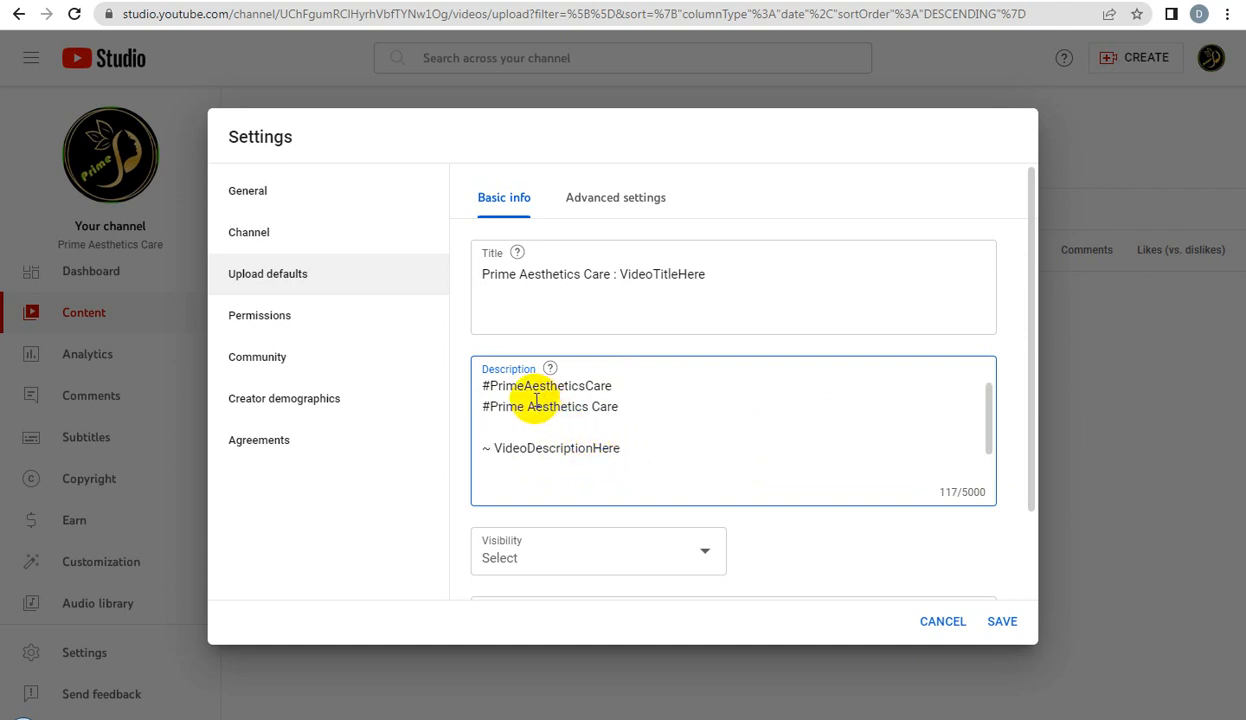
{"action": "left_click", "coordinate": [528, 407]}
{"action": "key", "text": "BackSpace"}
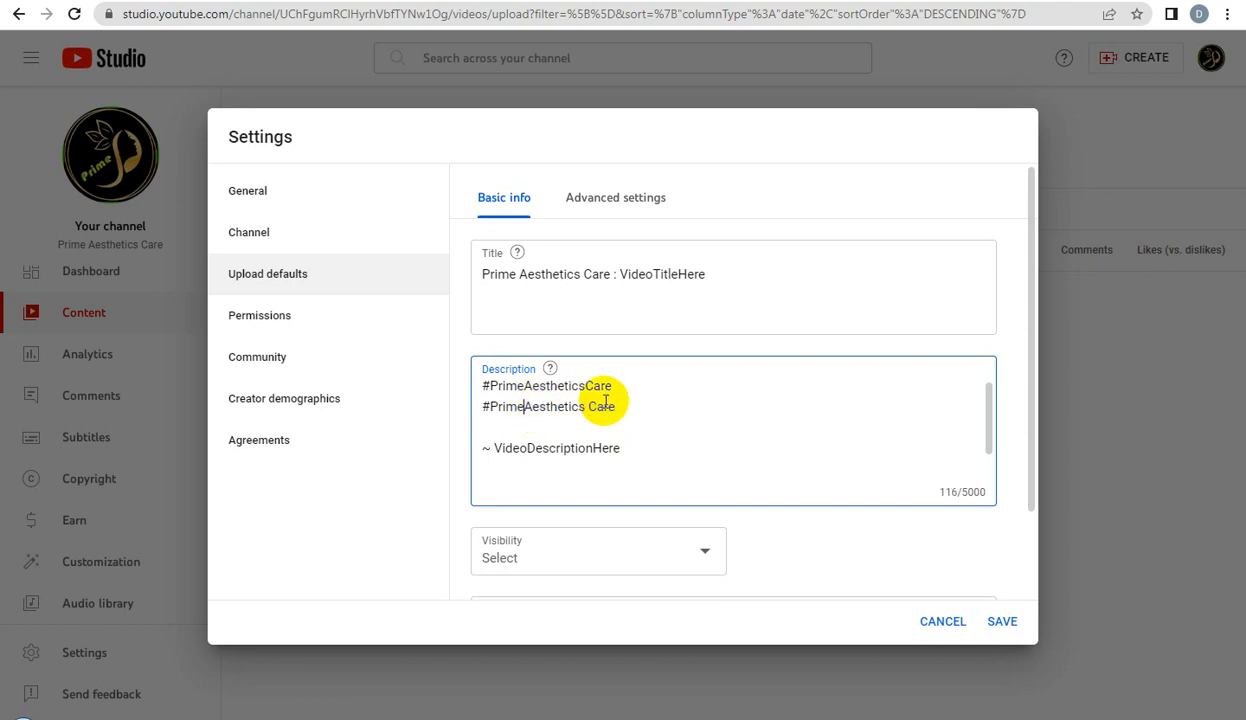
{"action": "left_click", "coordinate": [587, 406]}
{"action": "key", "text": "BackSpace"}
{"action": "left_click_drag", "start_coordinate": [587, 406], "coordinate": [617, 406]}
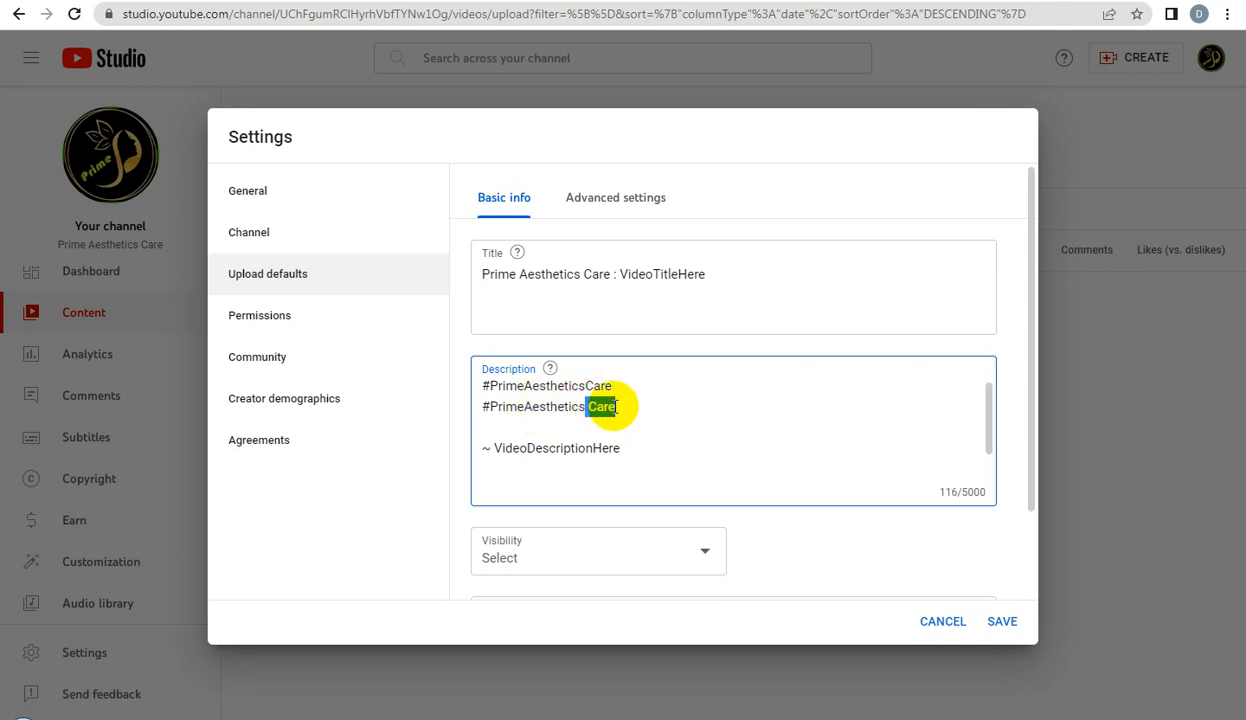
{"action": "key", "text": "BackSpace"}
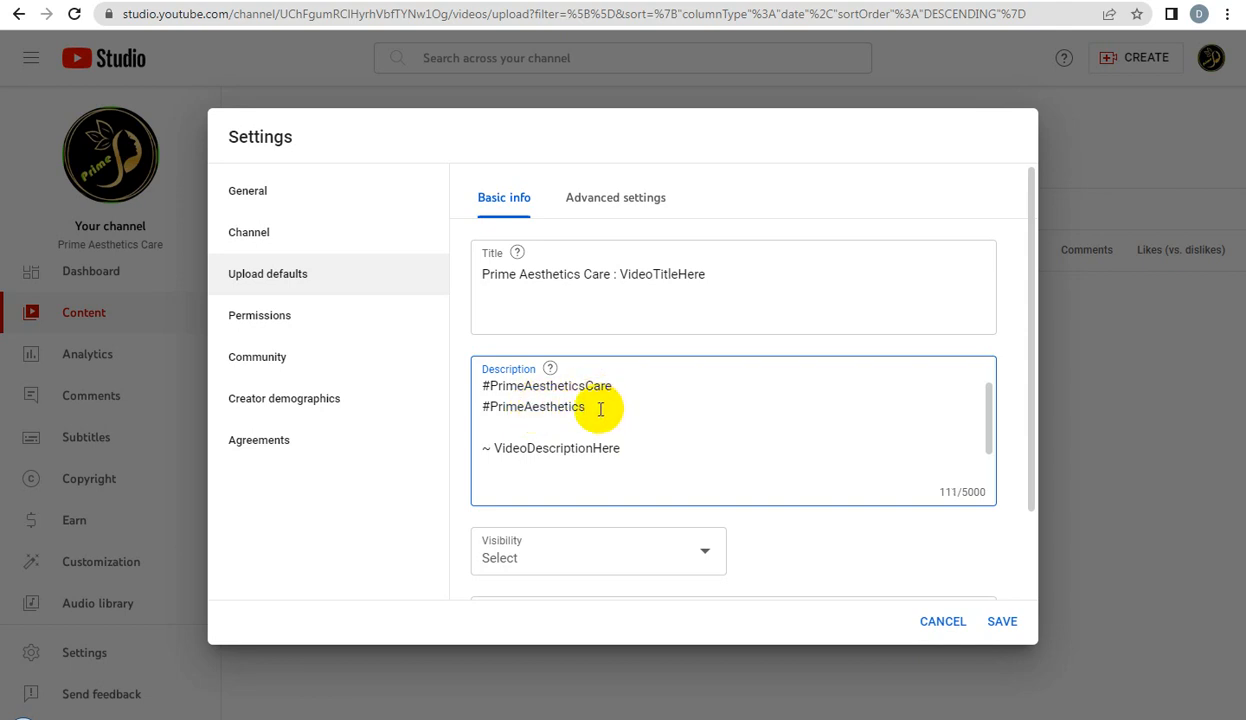
- Add a third hashtag line "#PrimeAestheticsCare_egra" beneath "#PrimeAesthetics" in the description
{"action": "key", "text": "Return"}
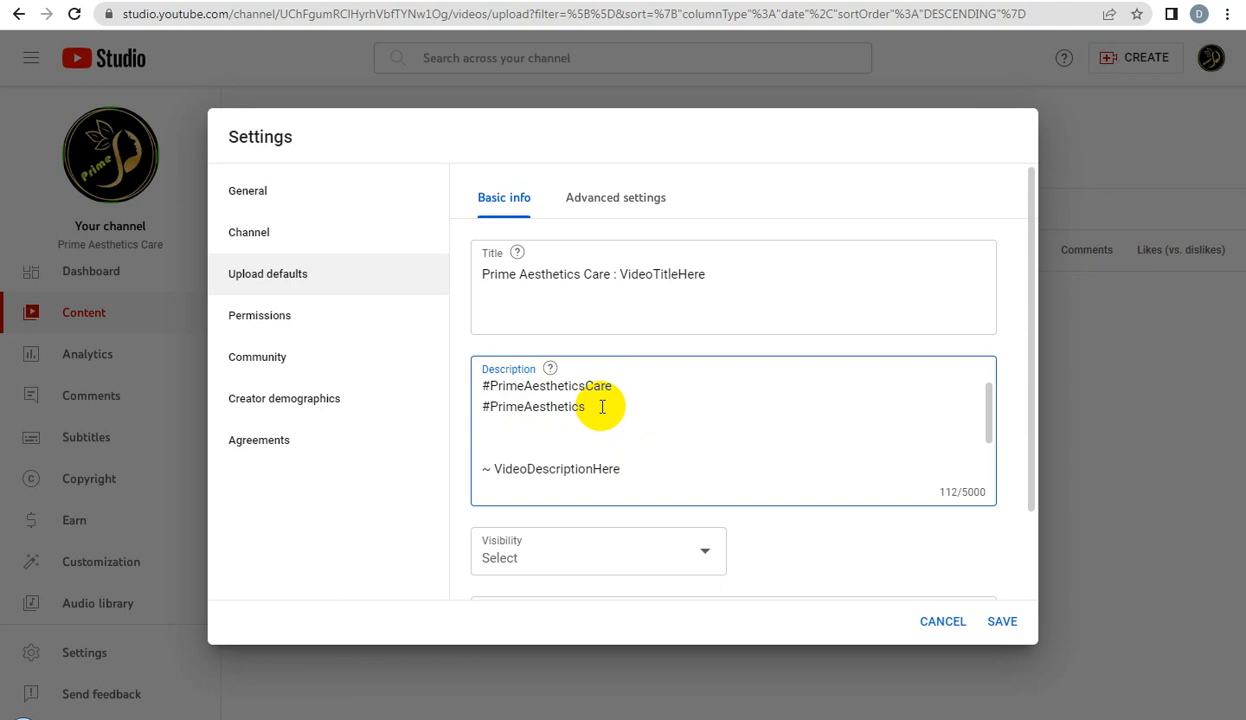
{"action": "type", "text": "#"}
{"action": "type", "text": "Prime Aesthetics Care"}
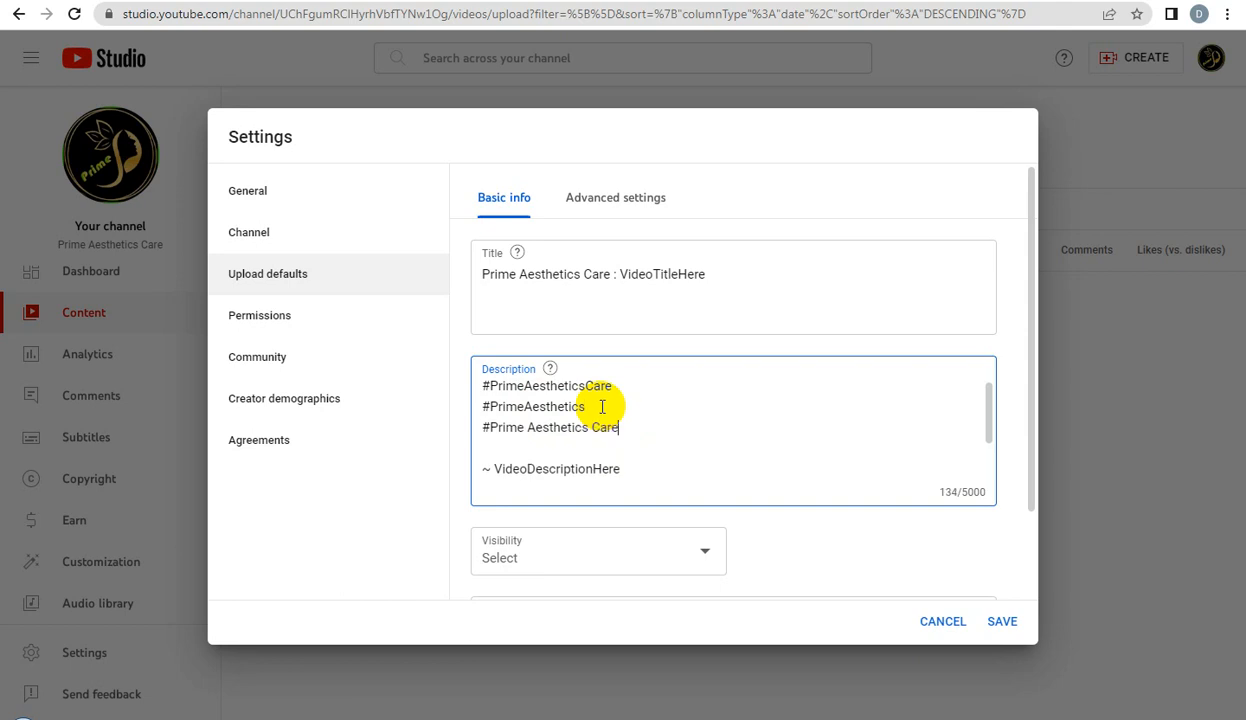
{"action": "left_click", "coordinate": [591, 426]}
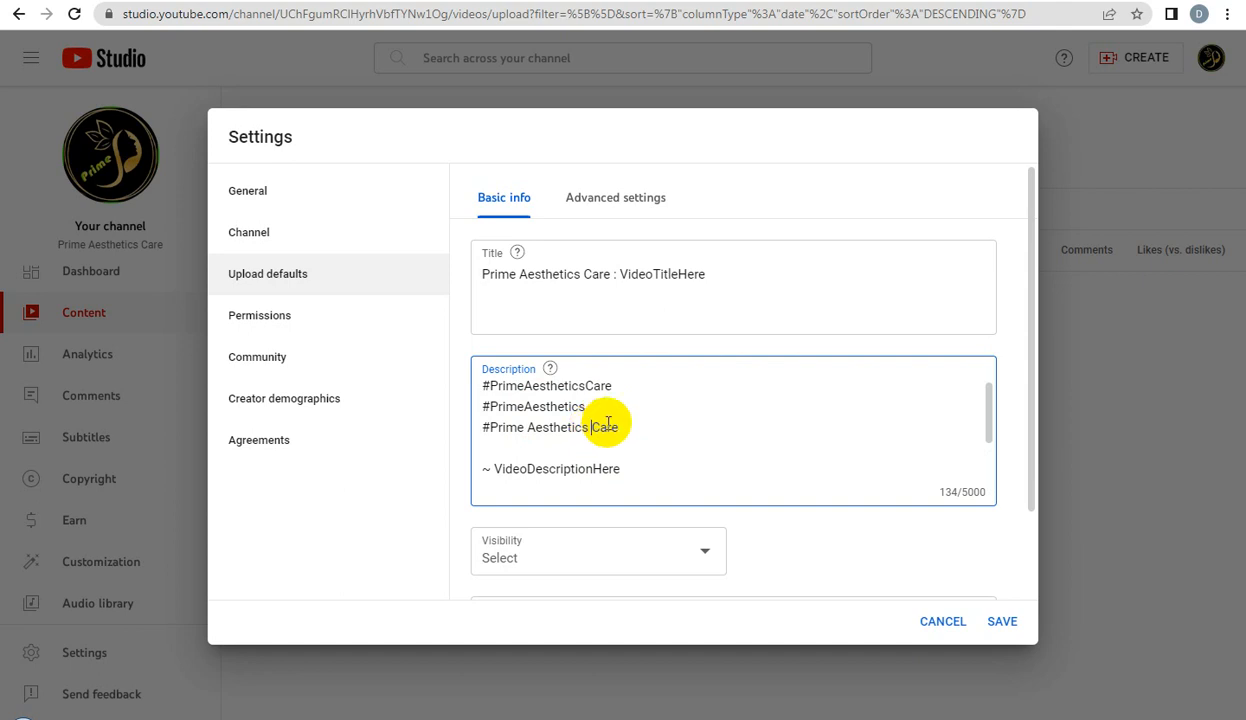
{"action": "key", "text": "BackSpace"}
{"action": "left_click", "coordinate": [618, 427]}
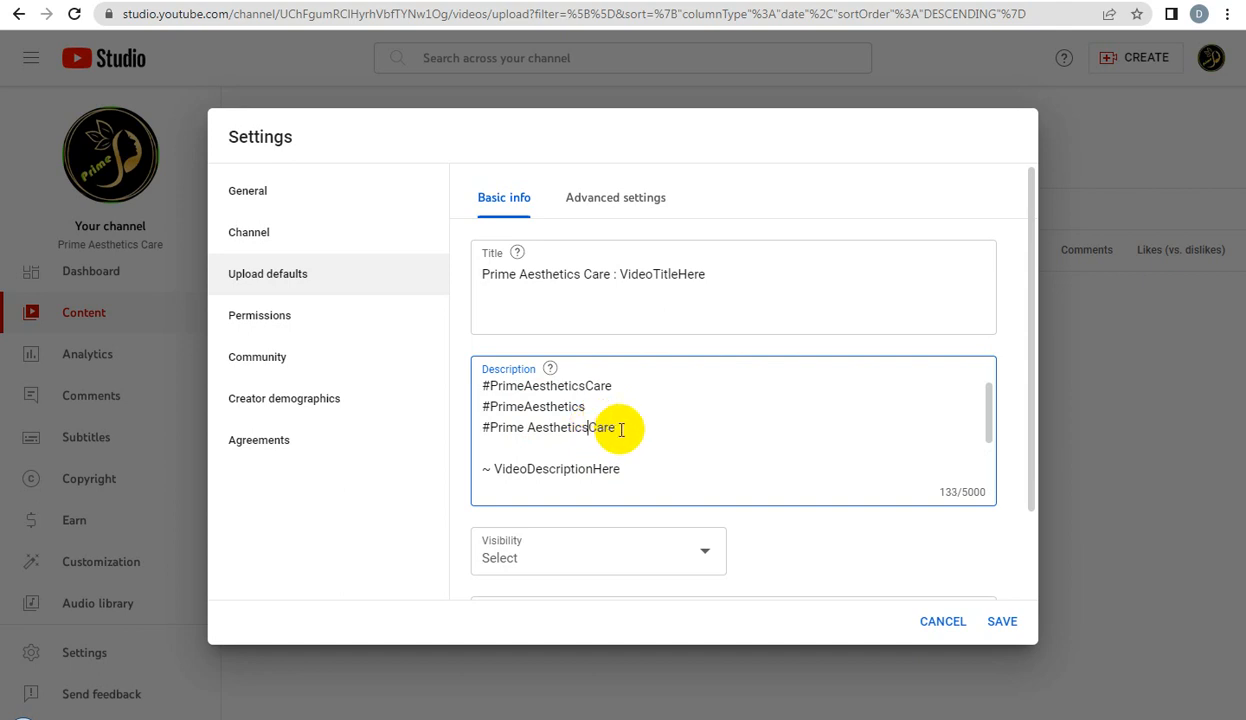
{"action": "left_click", "coordinate": [526, 427]}
{"action": "key", "text": "BackSpace"}
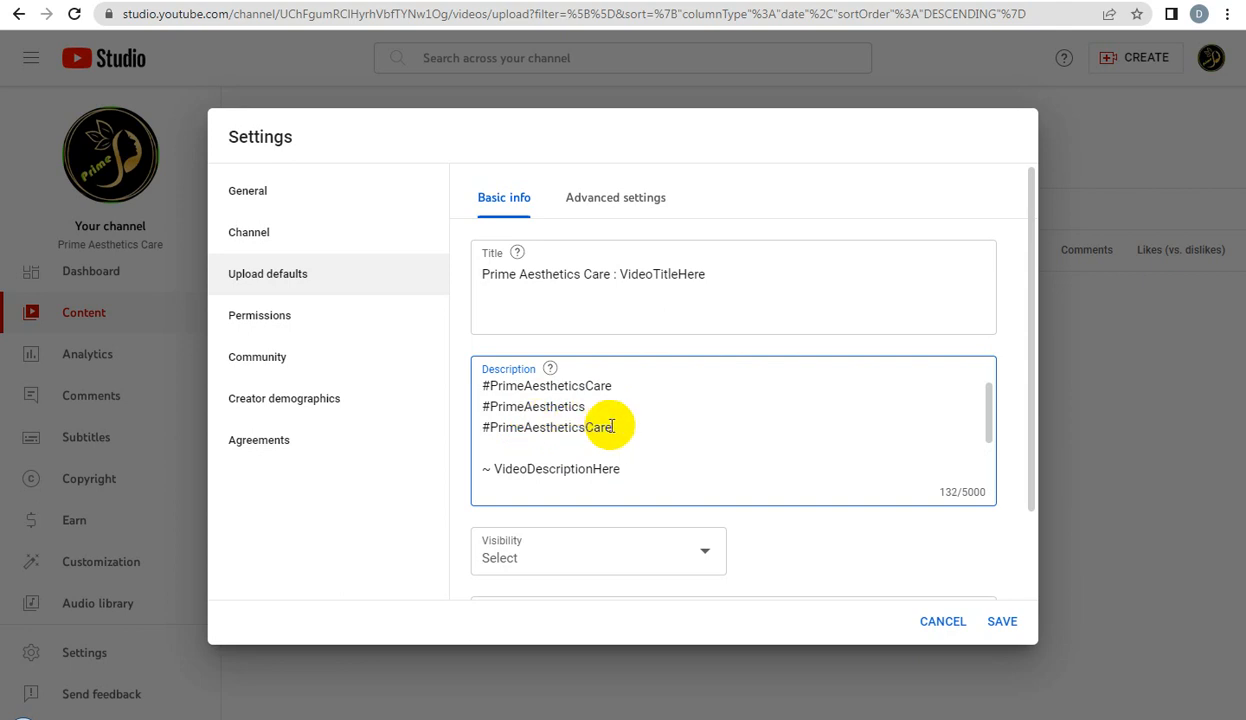
{"action": "left_click", "coordinate": [616, 427]}
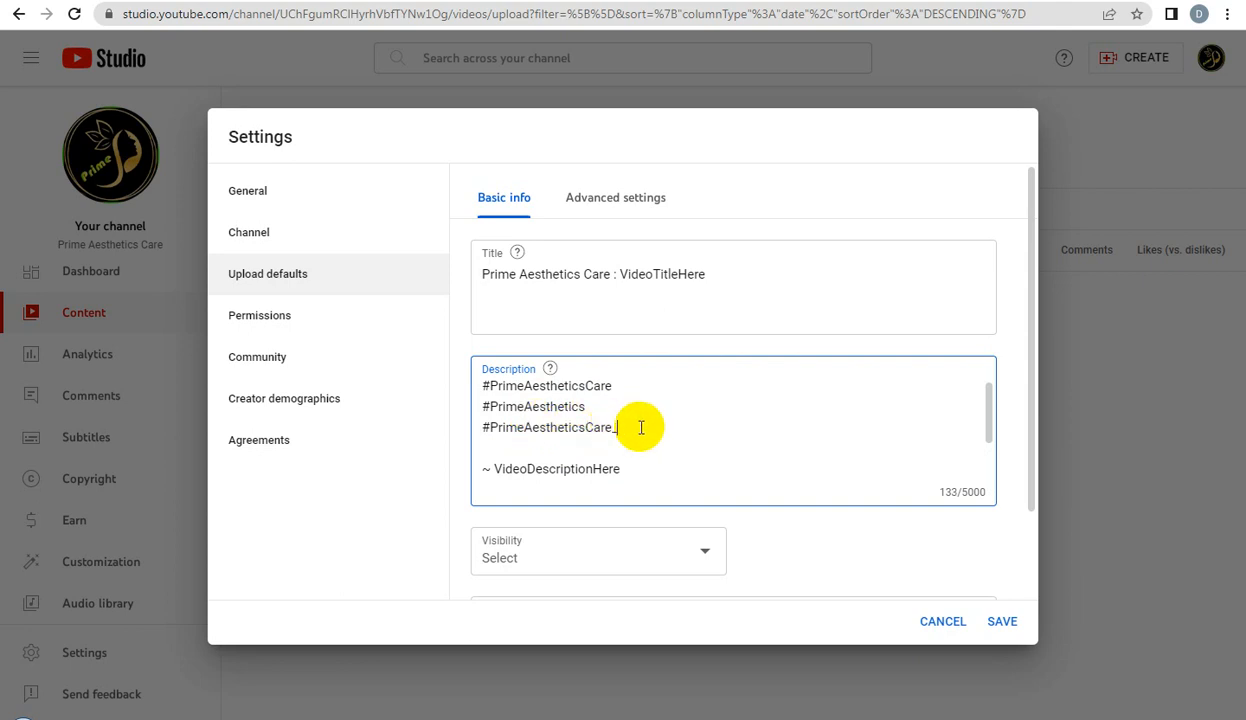
{"action": "type", "text": "egra"}
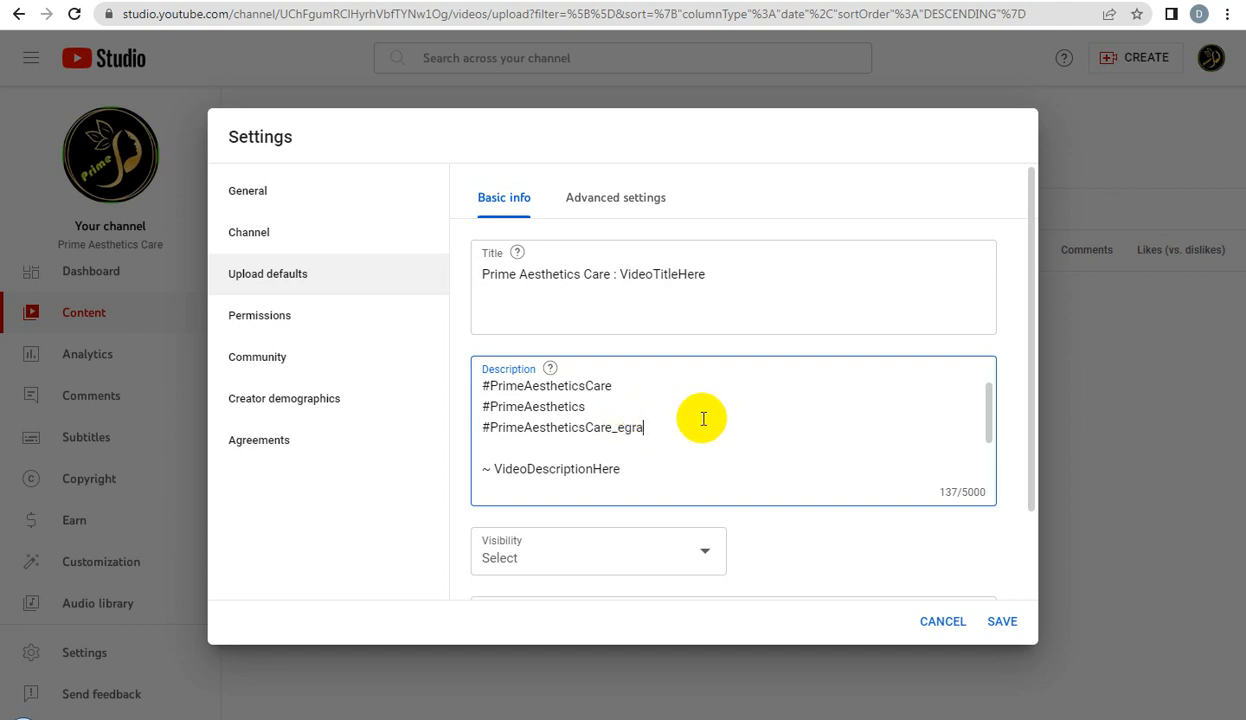
- Add a fourth hashtag line "#healthcarevideo" beneath "#PrimeAestheticsCare_egra" in the description
{"action": "key", "text": "Return"}
{"action": "type", "text": "#"}
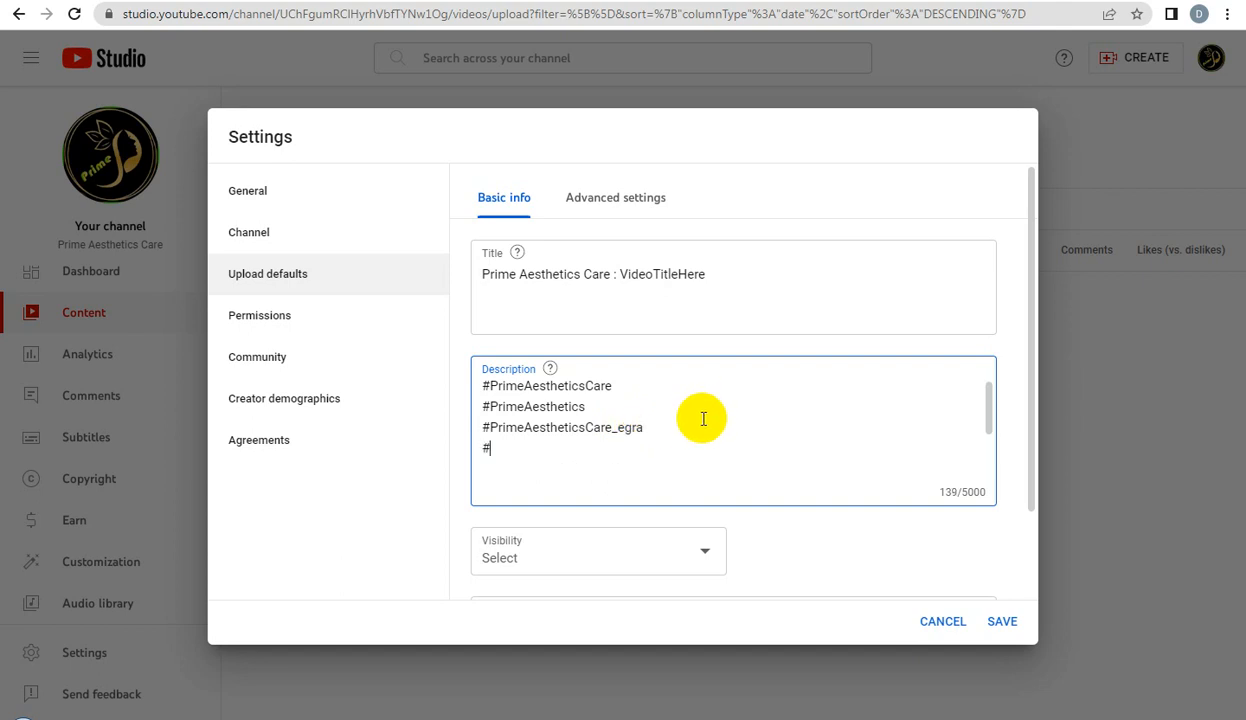
{"action": "type", "text": "healthcarevideo"}
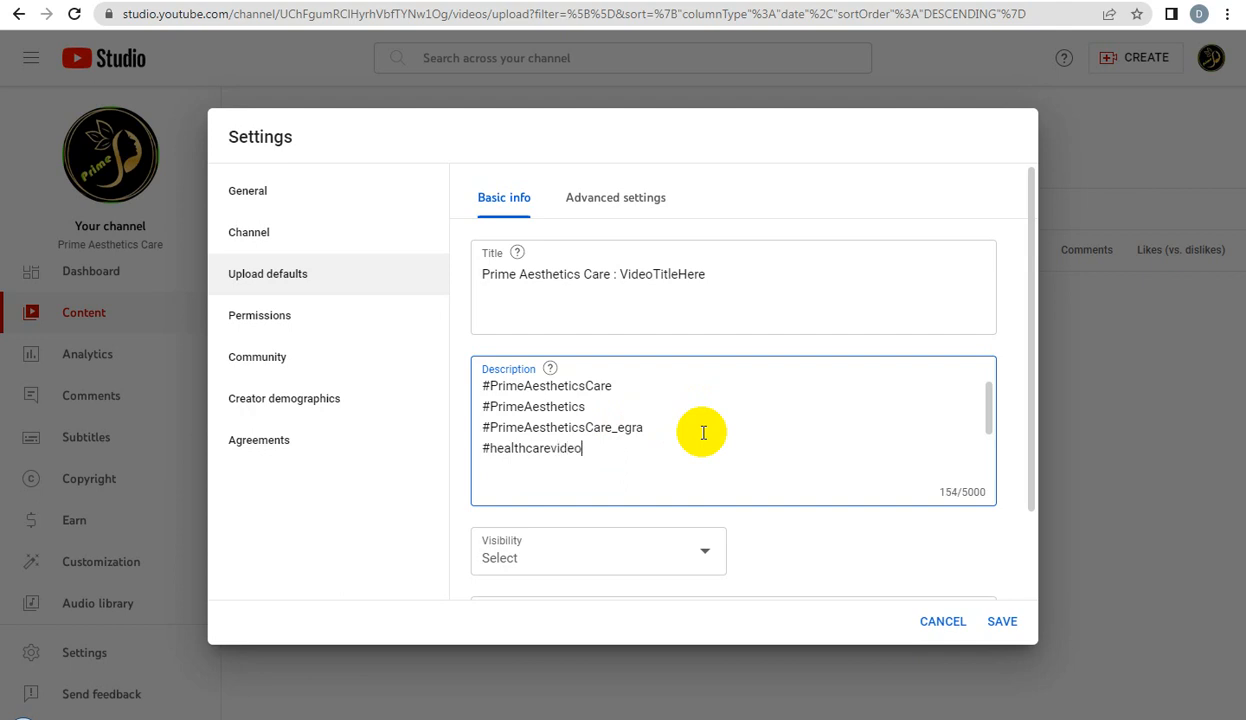
- Set the default video visibility to Public
{"action": "scroll", "coordinate": [808, 423], "scroll_direction": "down", "scroll_amount": 4}
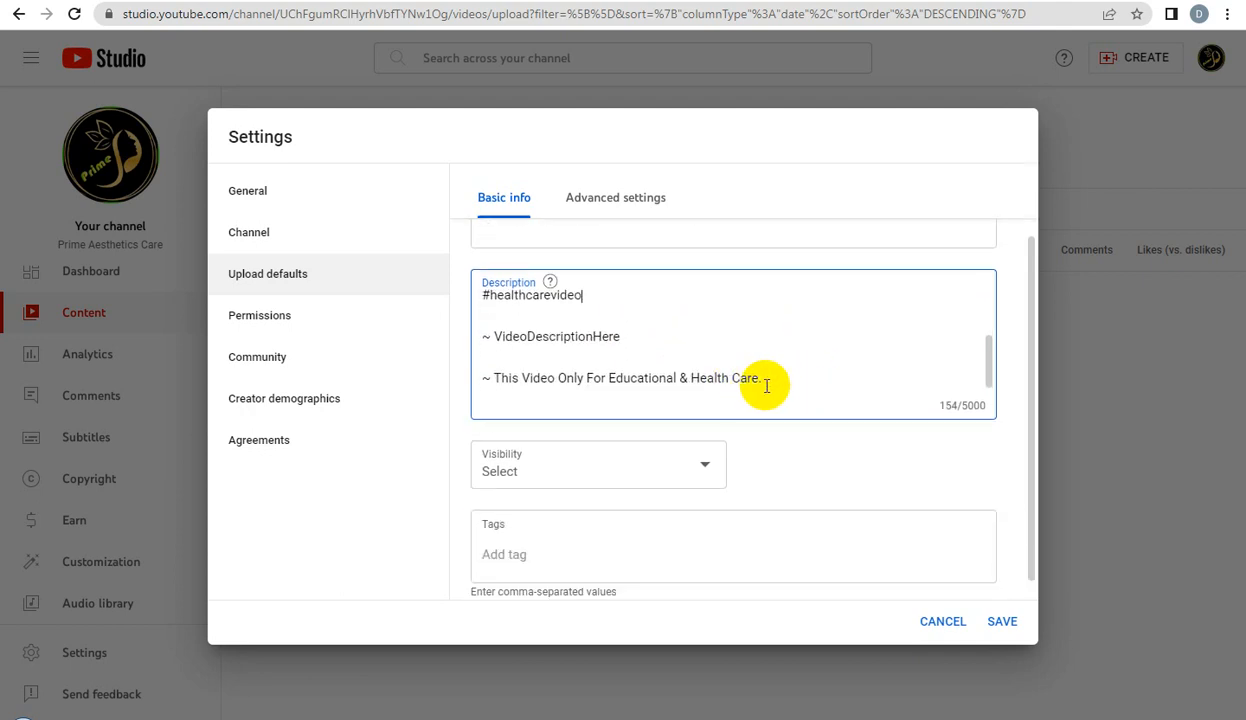
{"action": "left_click", "coordinate": [615, 472]}
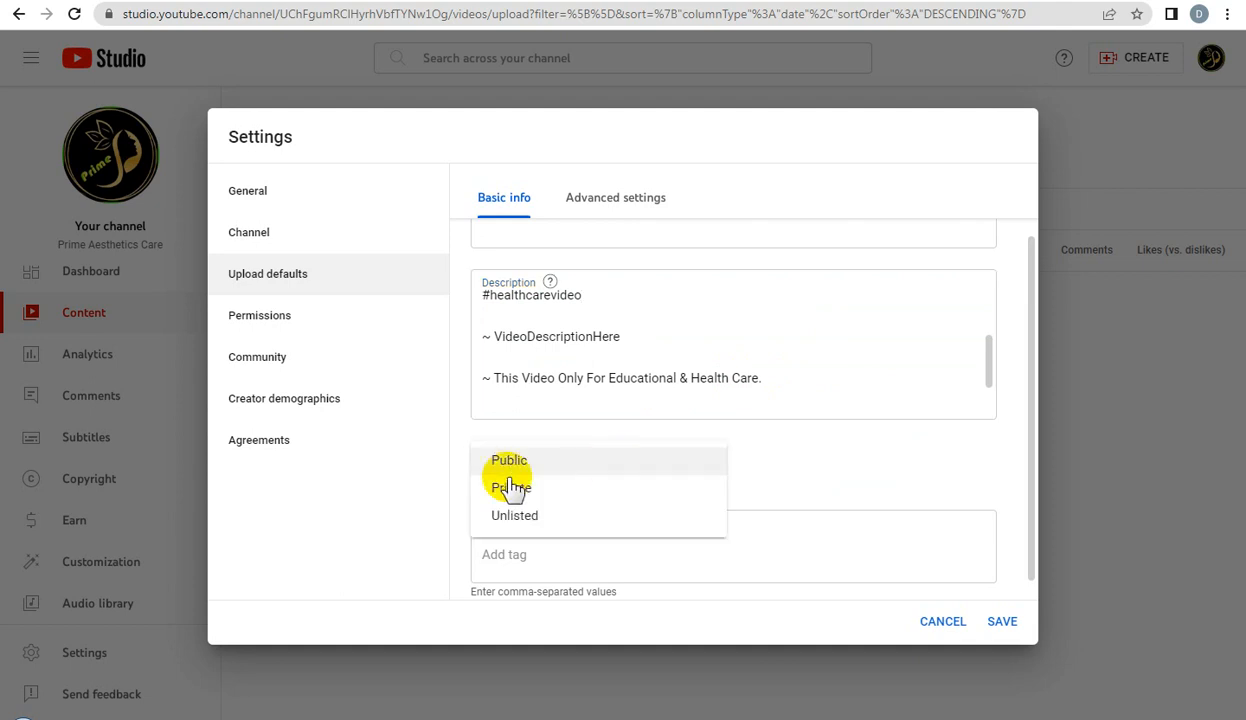
{"action": "left_click", "coordinate": [514, 470]}
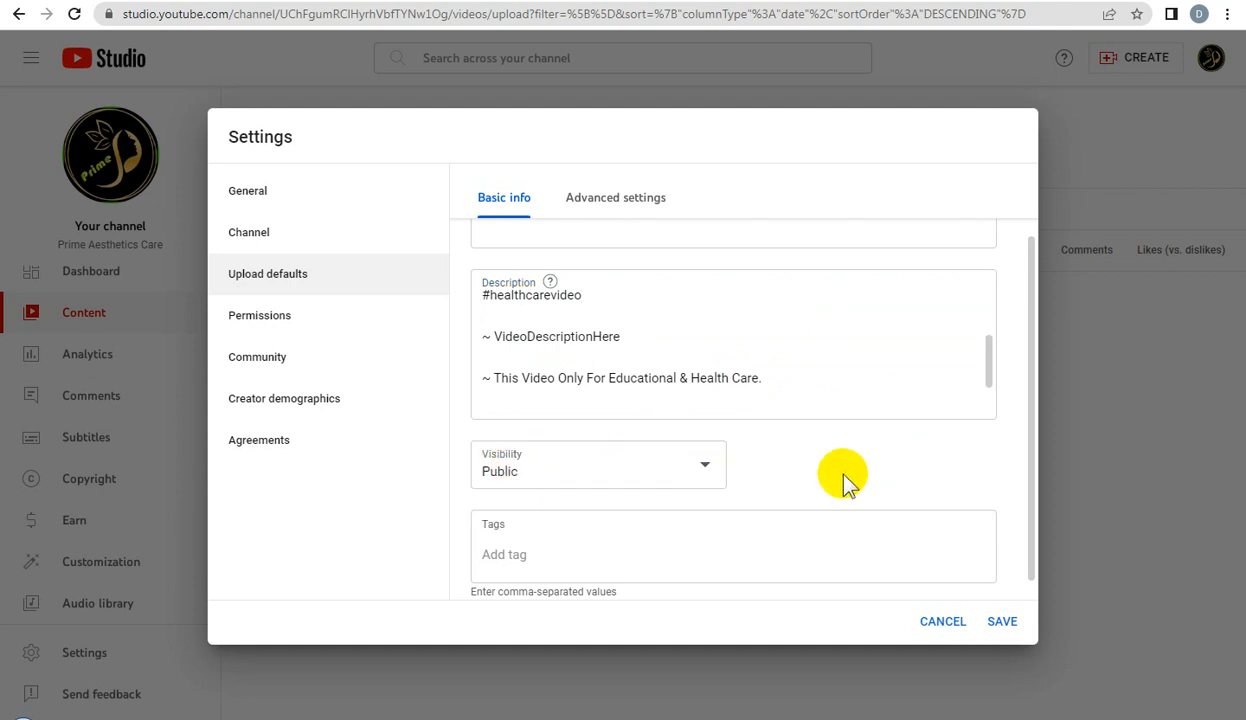
- Add the tag "Prime Aesthetics Care" to the default tags, copying the channel name from the title
{"action": "scroll", "coordinate": [825, 465], "scroll_direction": "down", "scroll_amount": 1}
{"action": "scroll", "coordinate": [815, 462], "scroll_direction": "up", "scroll_amount": 1}
{"action": "scroll", "coordinate": [815, 460], "scroll_direction": "up", "scroll_amount": 1}
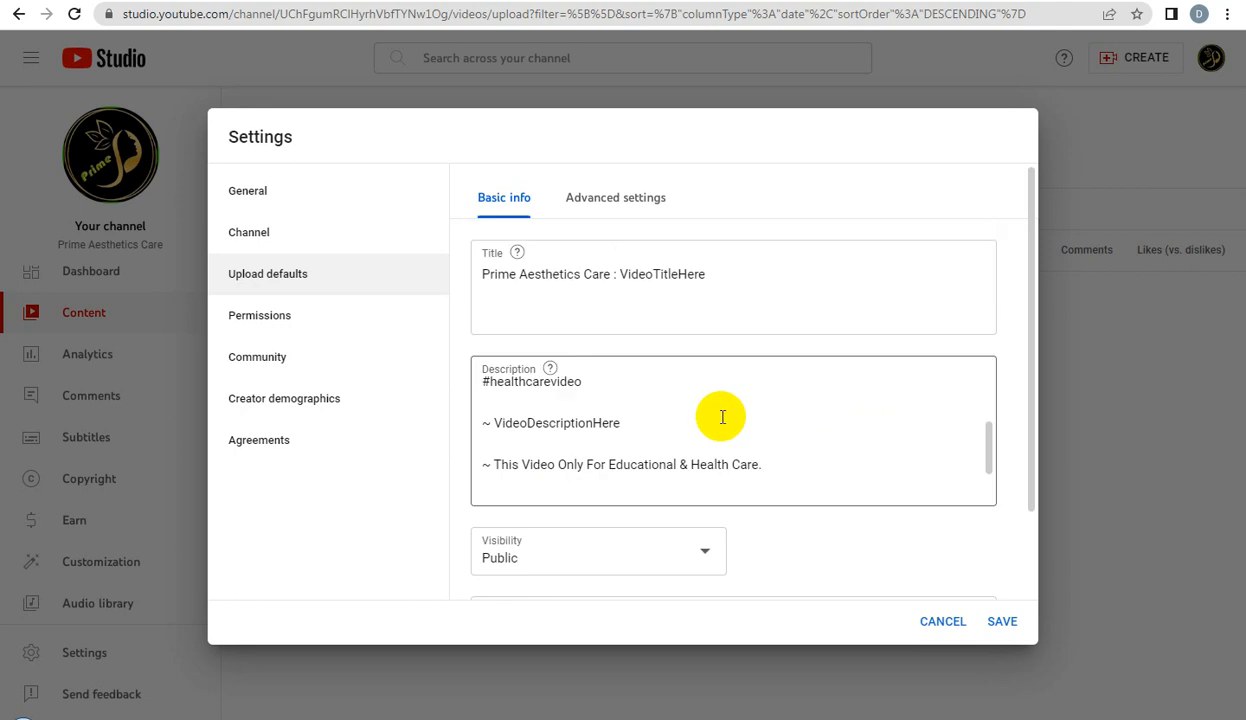
{"action": "left_click", "coordinate": [609, 277]}
{"action": "left_click_drag", "start_coordinate": [609, 277], "coordinate": [467, 276]}
{"action": "key", "text": "ctrl+c"}
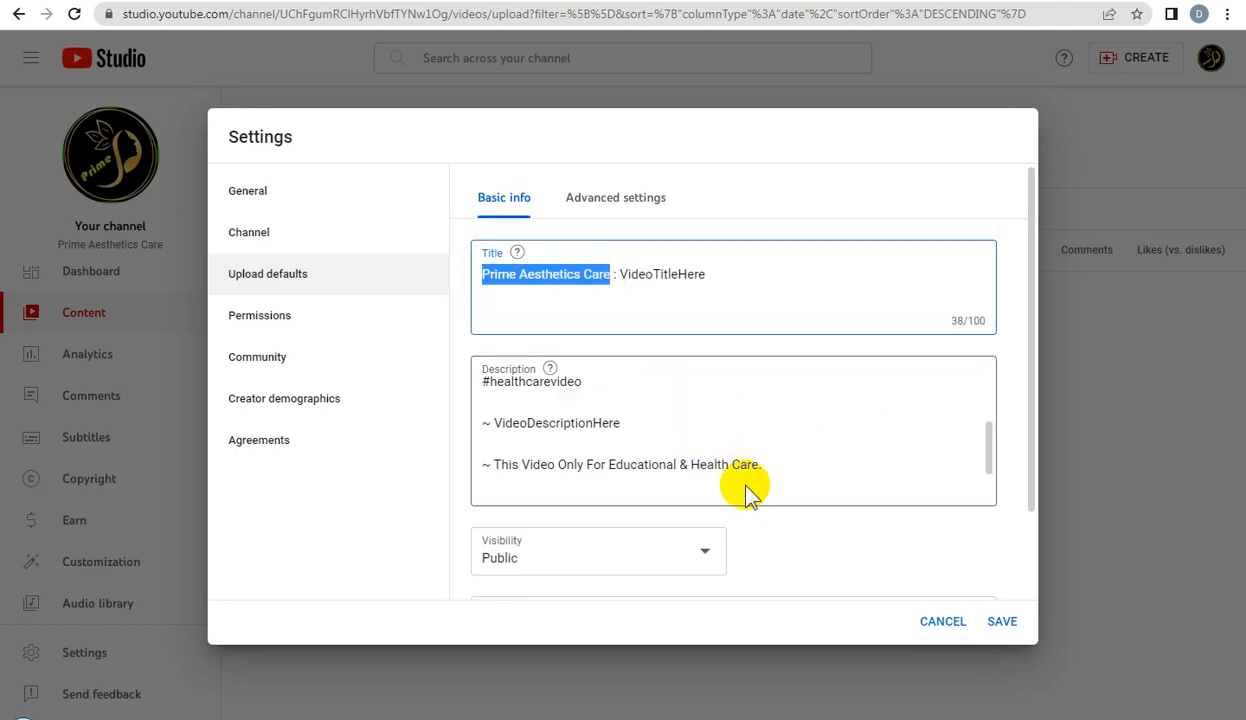
{"action": "scroll", "coordinate": [742, 492], "scroll_direction": "down", "scroll_amount": 2}
{"action": "left_click", "coordinate": [600, 531]}
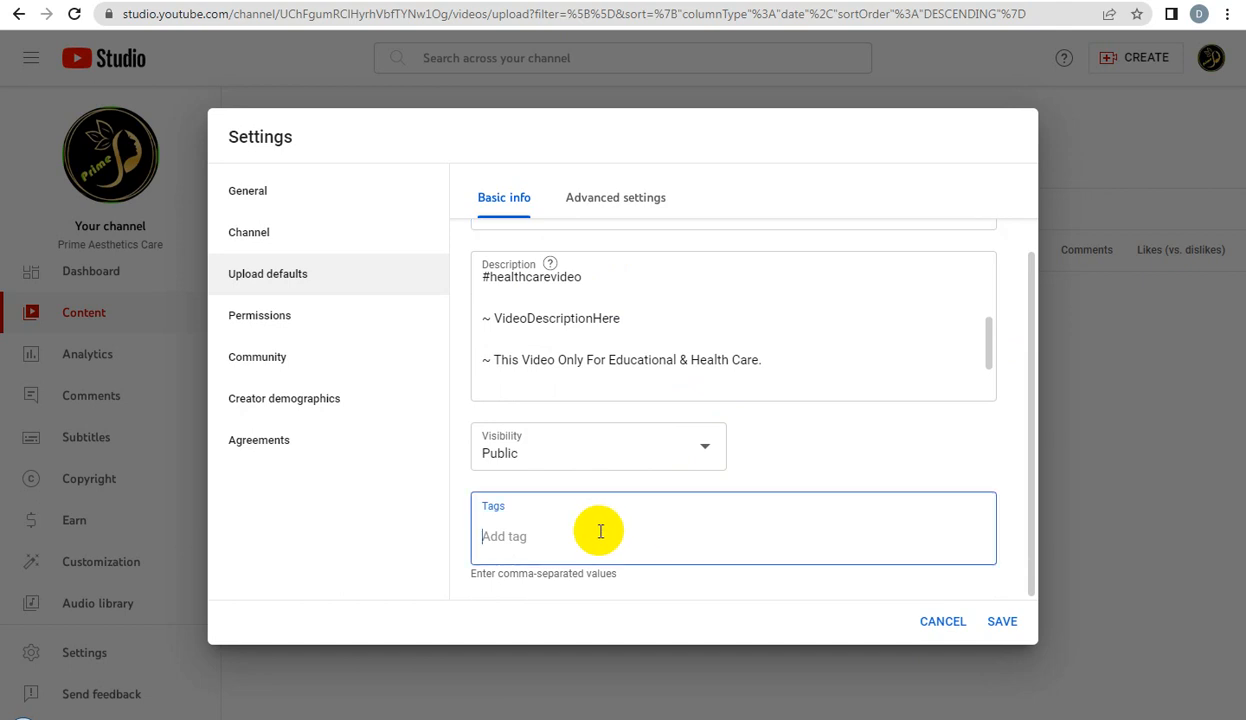
{"action": "key", "text": "ctrl+v"}
- Add the tag "Health Care" to the default tags, copying the words from the last description line
{"action": "scroll", "coordinate": [643, 454], "scroll_direction": "up", "scroll_amount": 1}
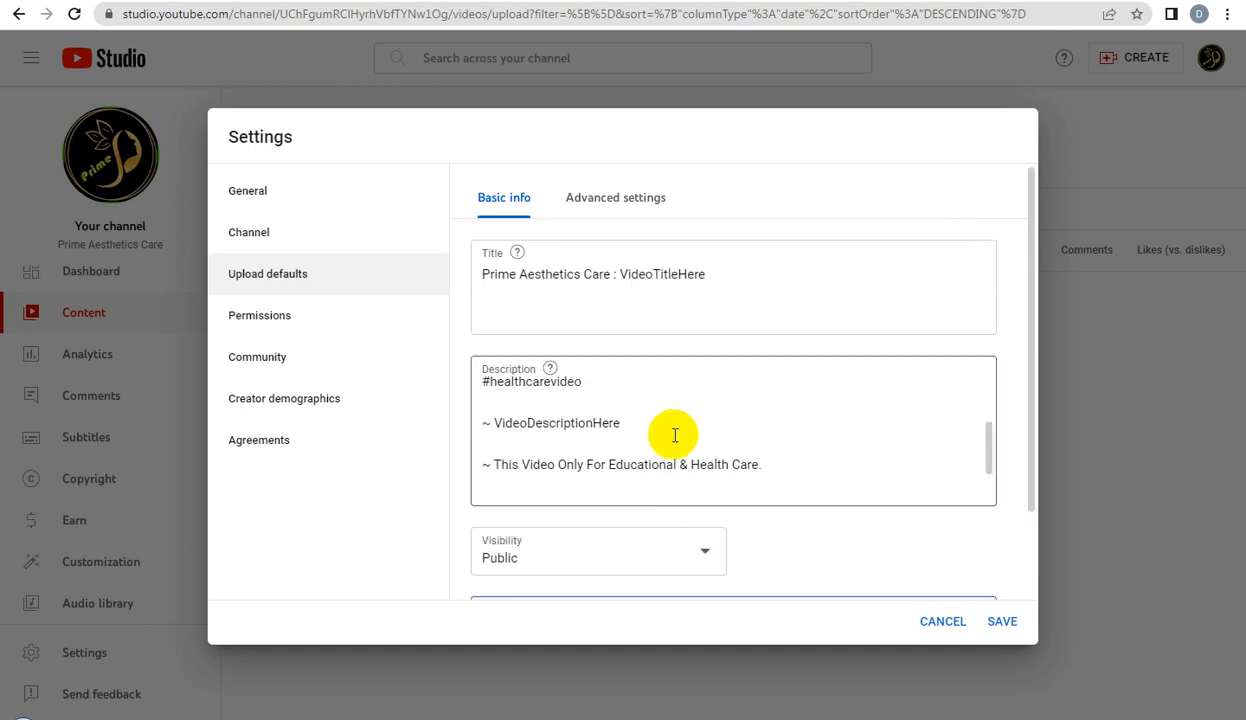
{"action": "scroll", "coordinate": [678, 441], "scroll_direction": "down", "scroll_amount": 1}
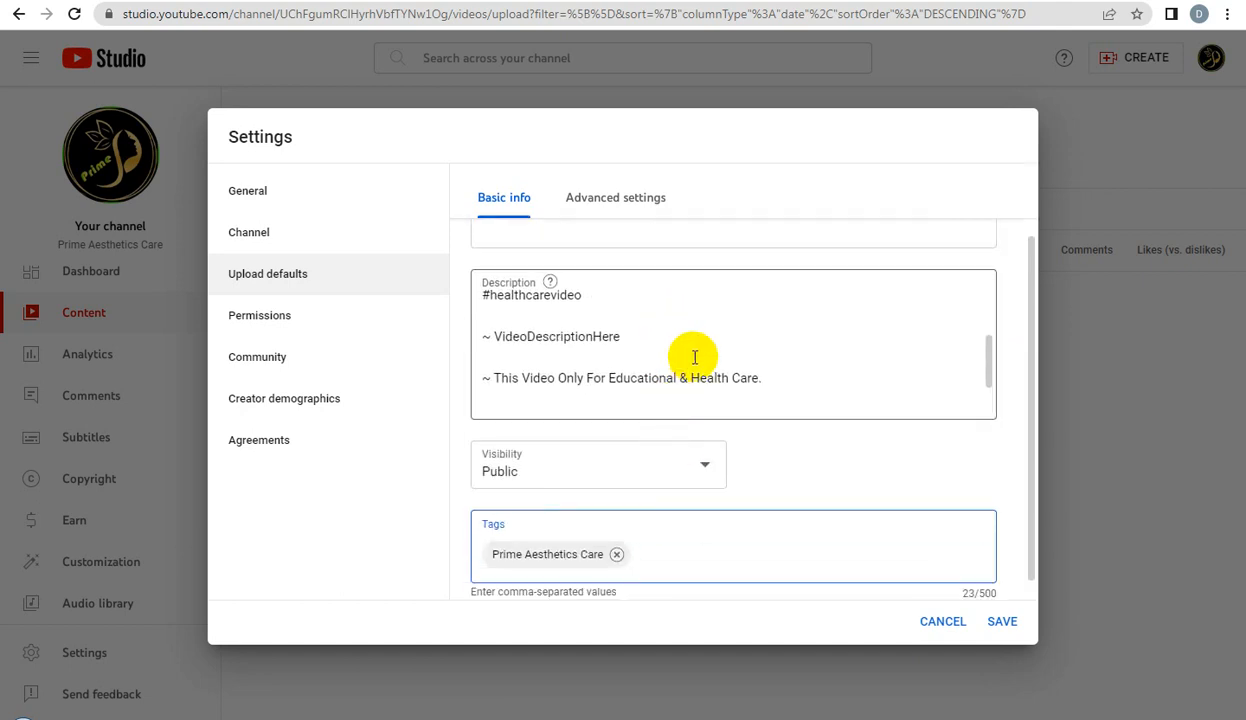
{"action": "scroll", "coordinate": [740, 370], "scroll_direction": "down", "scroll_amount": 1}
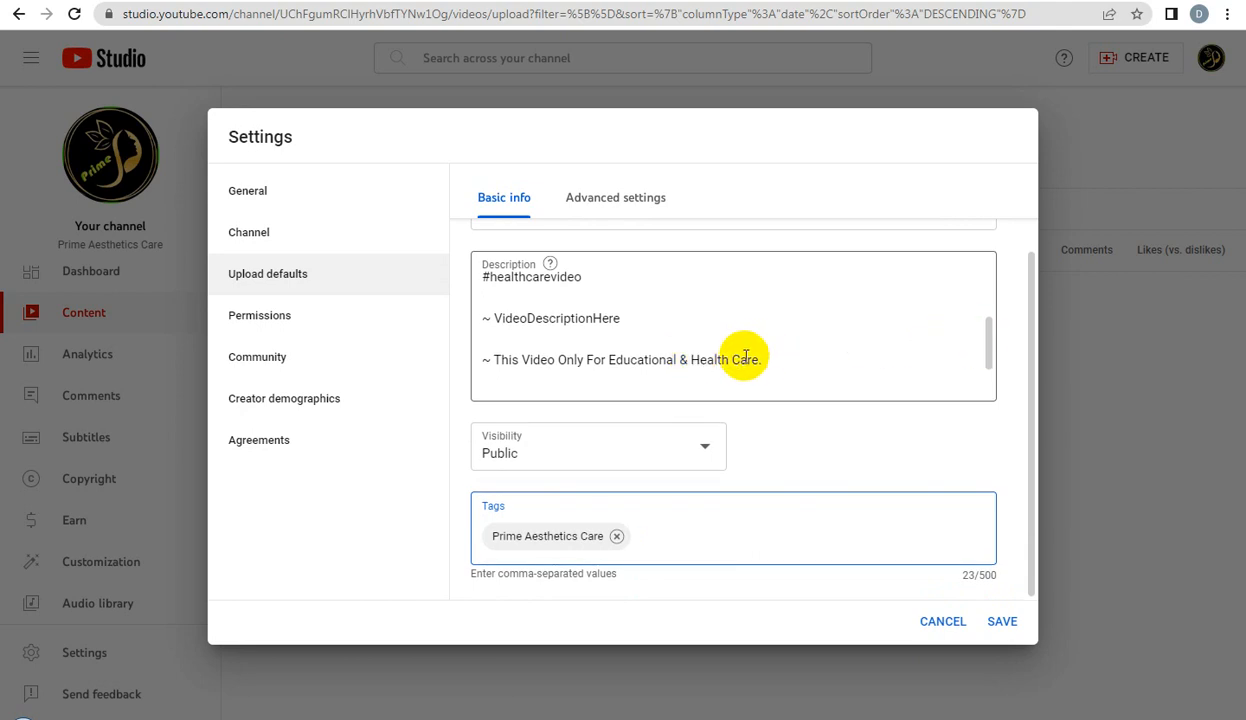
{"action": "left_click", "coordinate": [693, 361]}
{"action": "left_click_drag", "start_coordinate": [693, 361], "coordinate": [757, 360]}
{"action": "key", "text": "ctrl+c"}
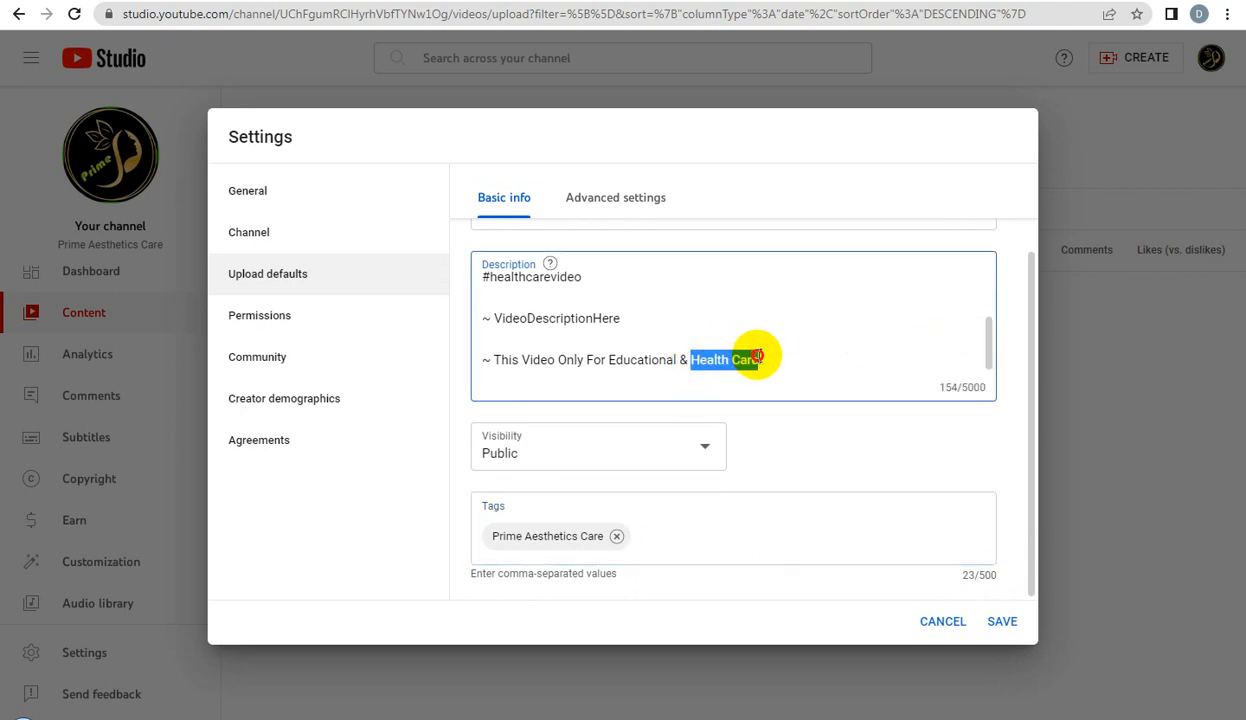
{"action": "left_click", "coordinate": [662, 533]}
{"action": "key", "text": "ctrl+v"}
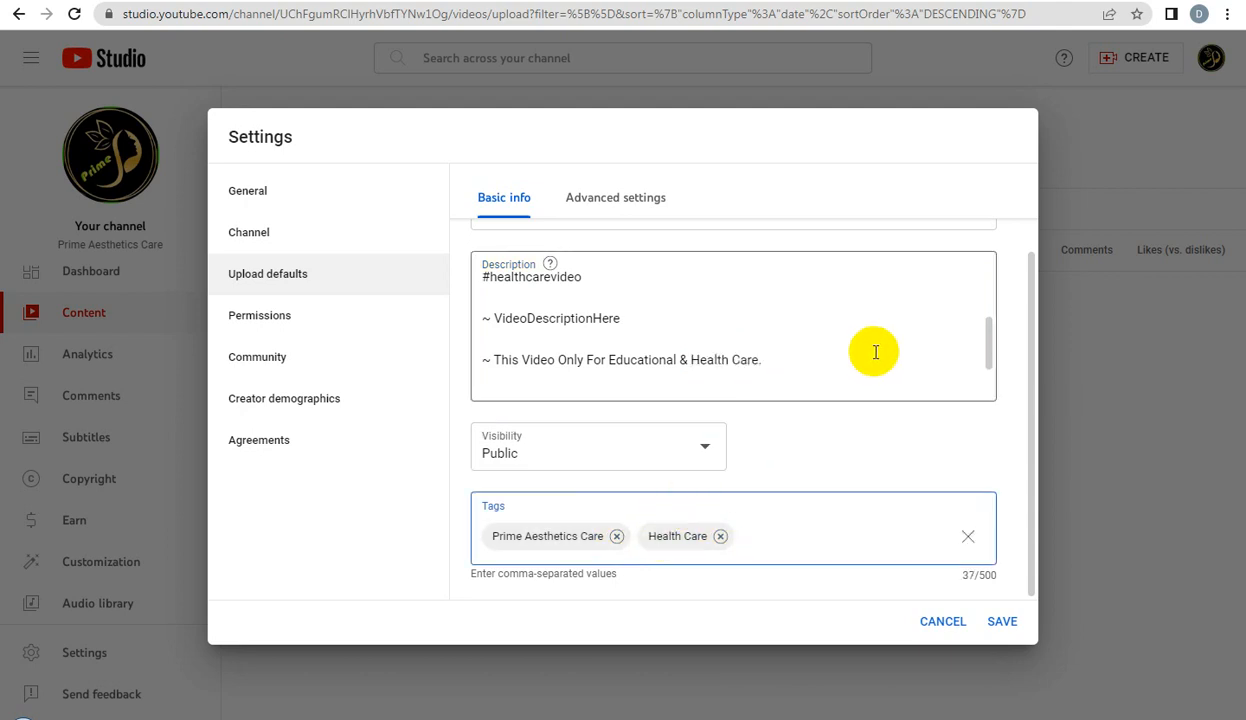
- Add a third default tag reading "health care video"
{"action": "left_click", "coordinate": [988, 348]}
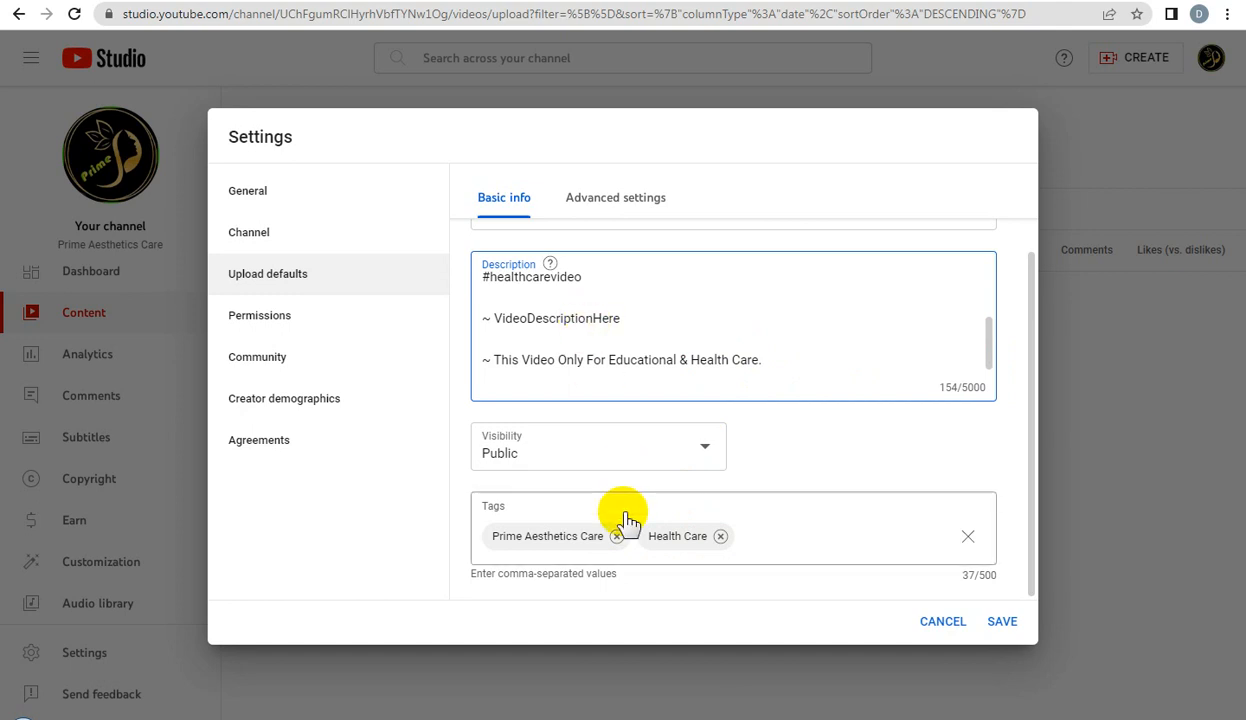
{"action": "left_click", "coordinate": [772, 537]}
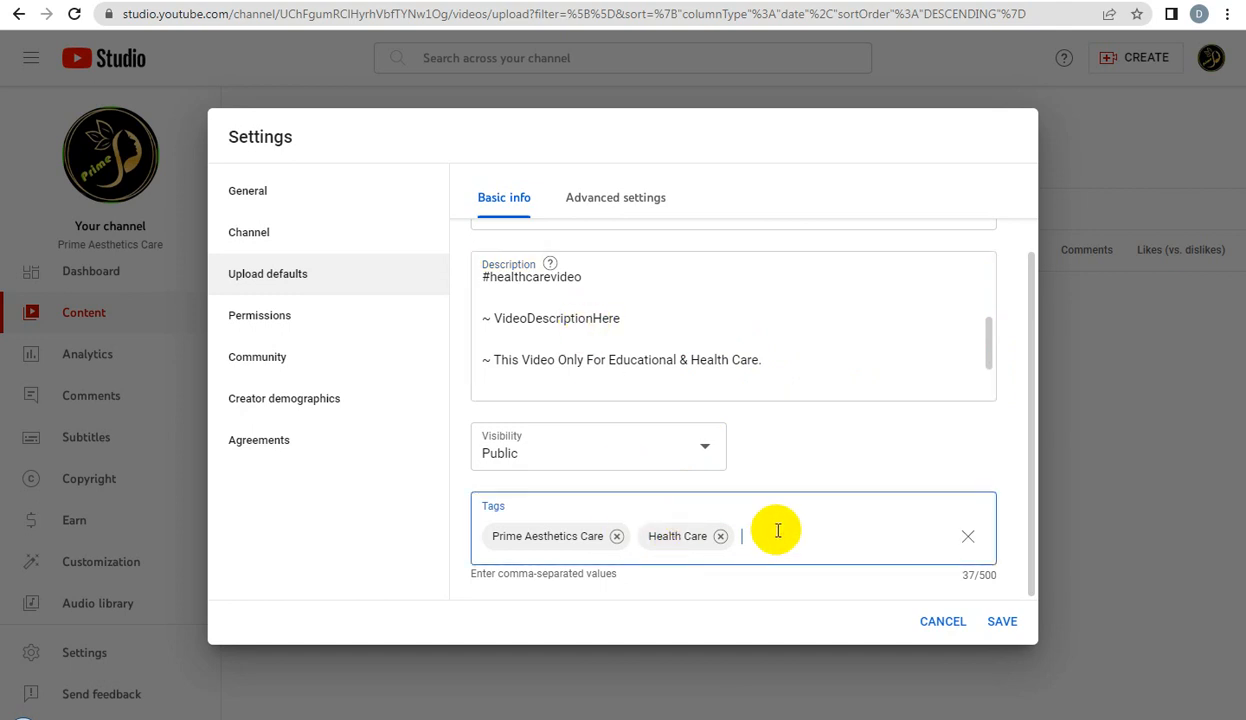
{"action": "type", "text": "health care video"}
{"action": "key", "text": "Return"}
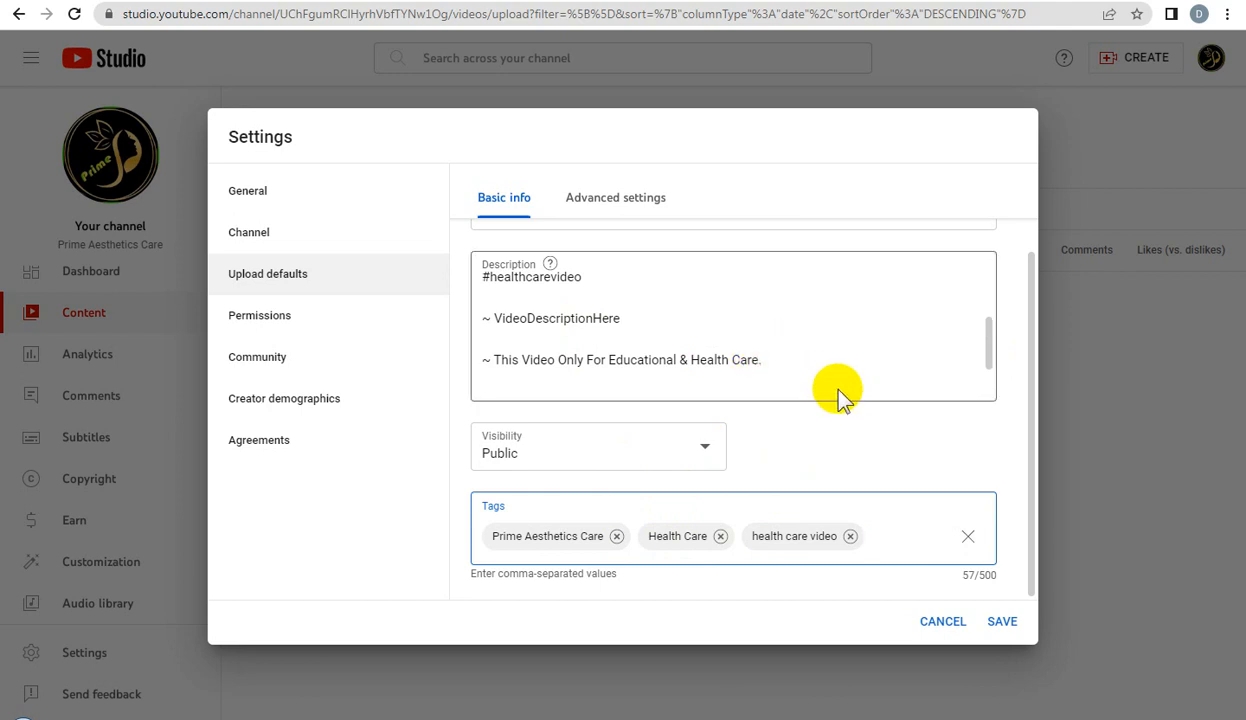
- In the advanced upload defaults, set the video language to Bangla and the category to Science & Technology
{"action": "left_click", "coordinate": [645, 206]}
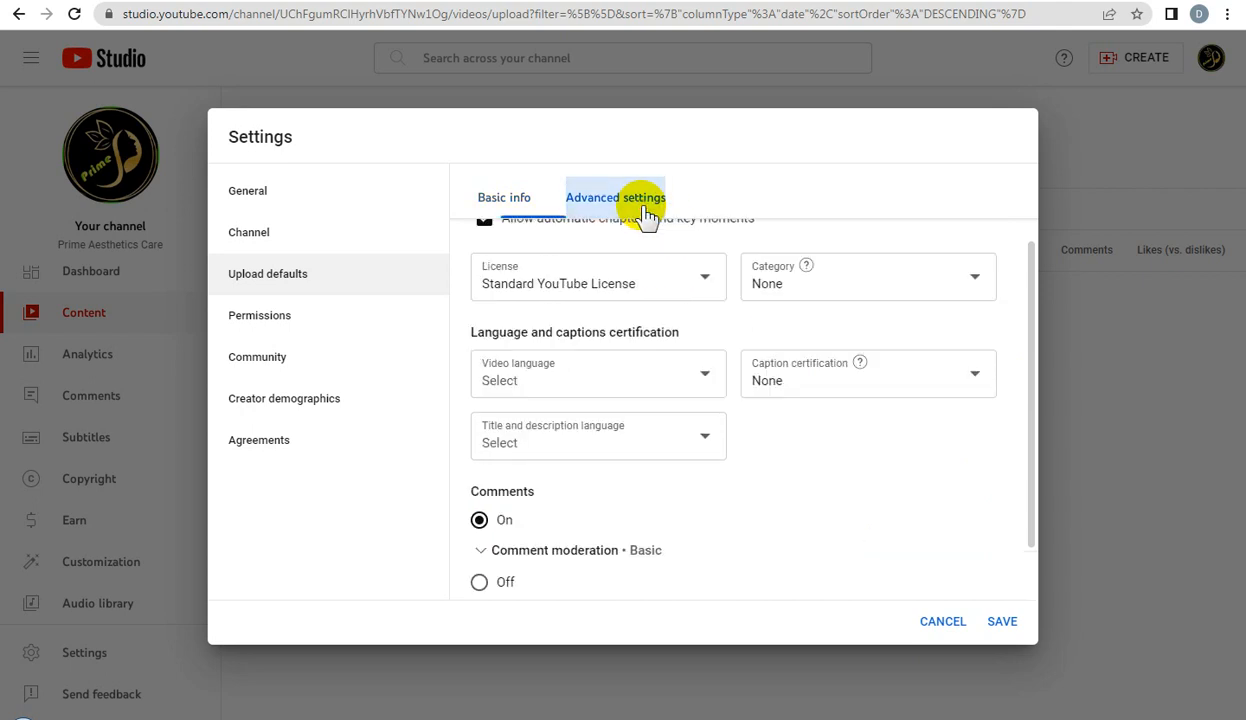
{"action": "left_click", "coordinate": [667, 381]}
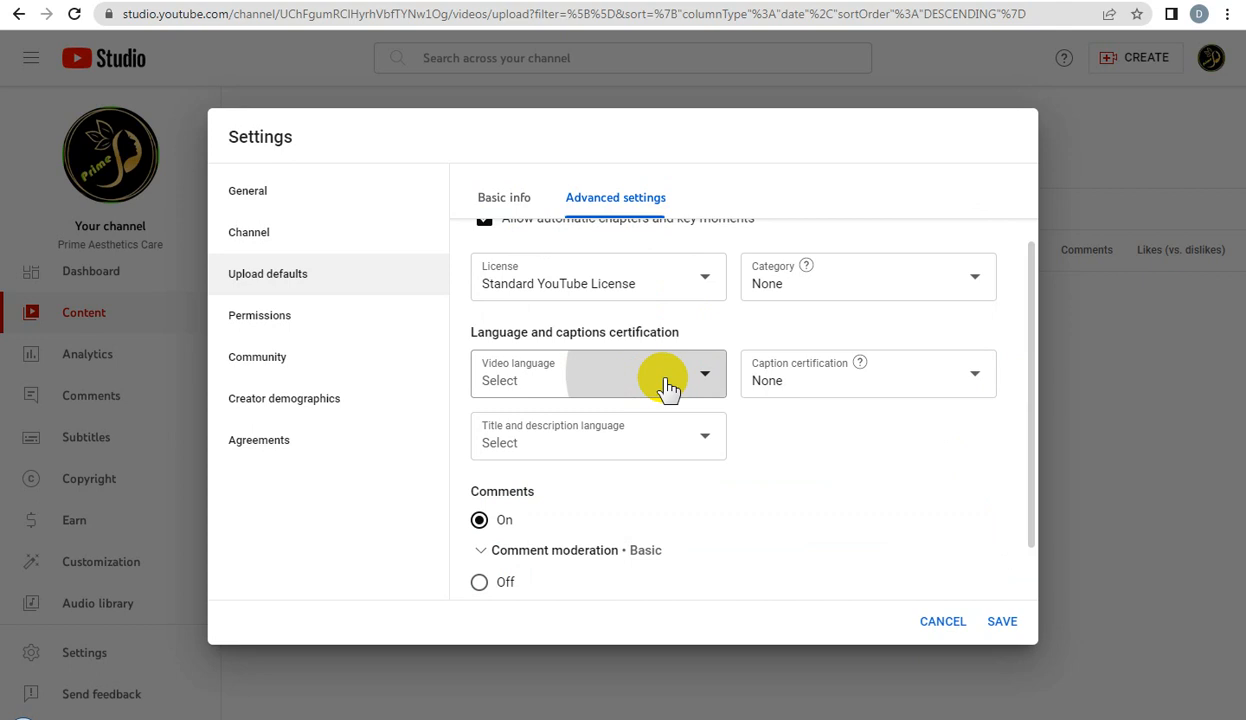
{"action": "left_click", "coordinate": [667, 381]}
{"action": "scroll", "coordinate": [623, 514], "scroll_direction": "down", "scroll_amount": 3}
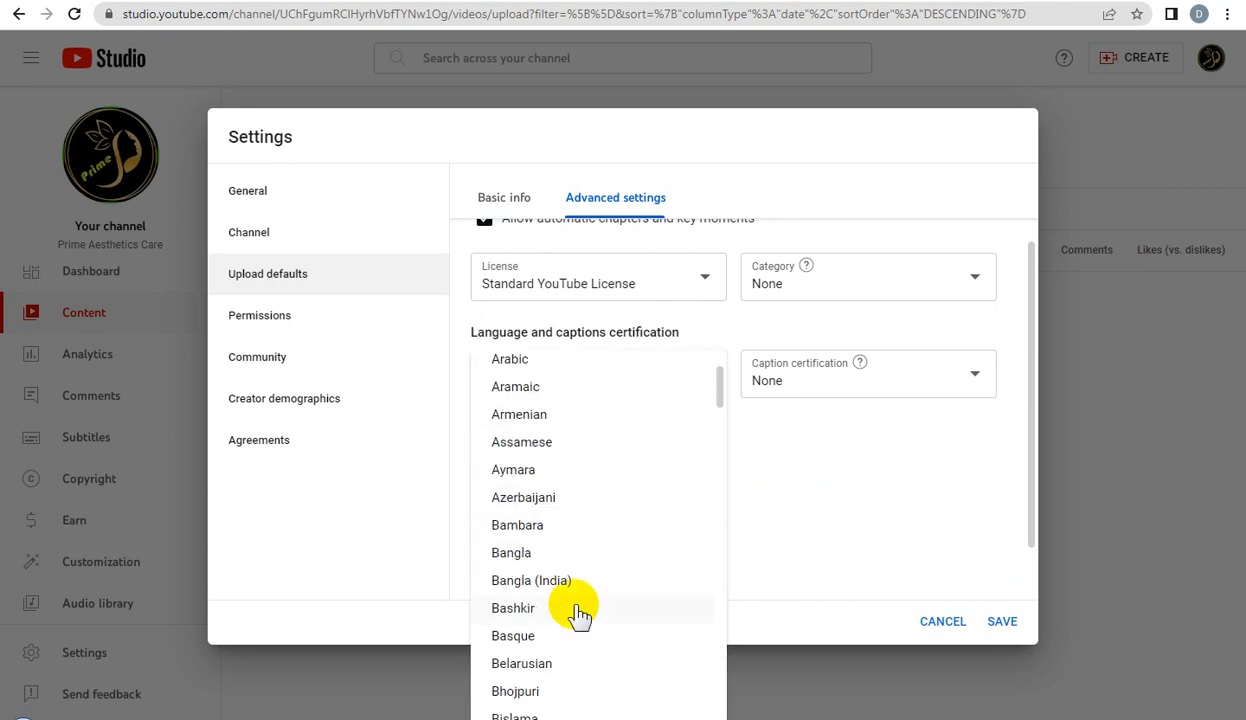
{"action": "scroll", "coordinate": [580, 614], "scroll_direction": "down", "scroll_amount": 1}
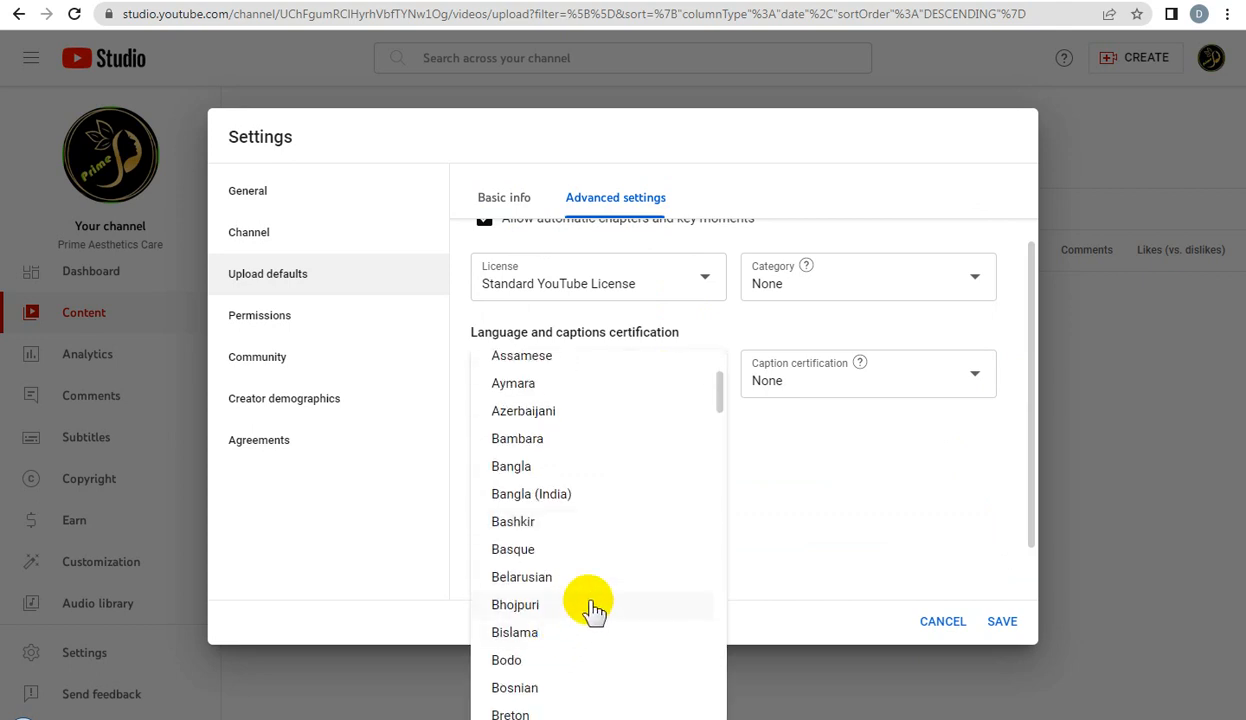
{"action": "left_click", "coordinate": [549, 468]}
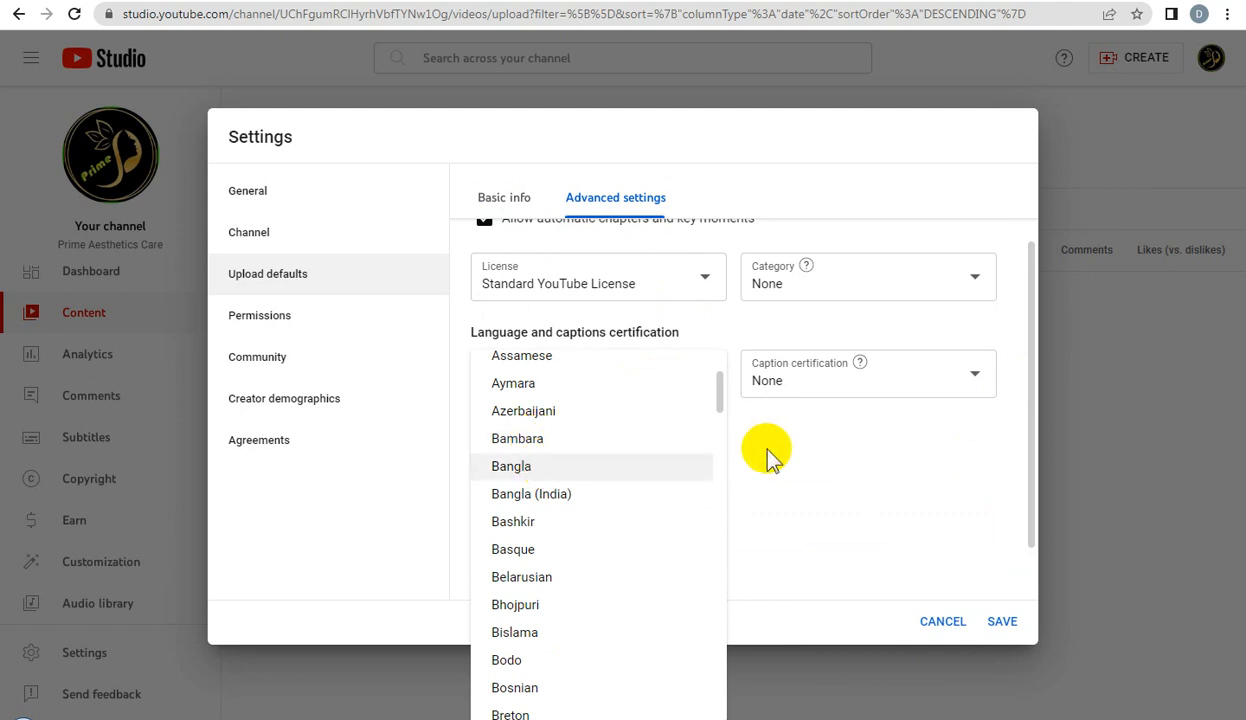
{"action": "left_click", "coordinate": [890, 288]}
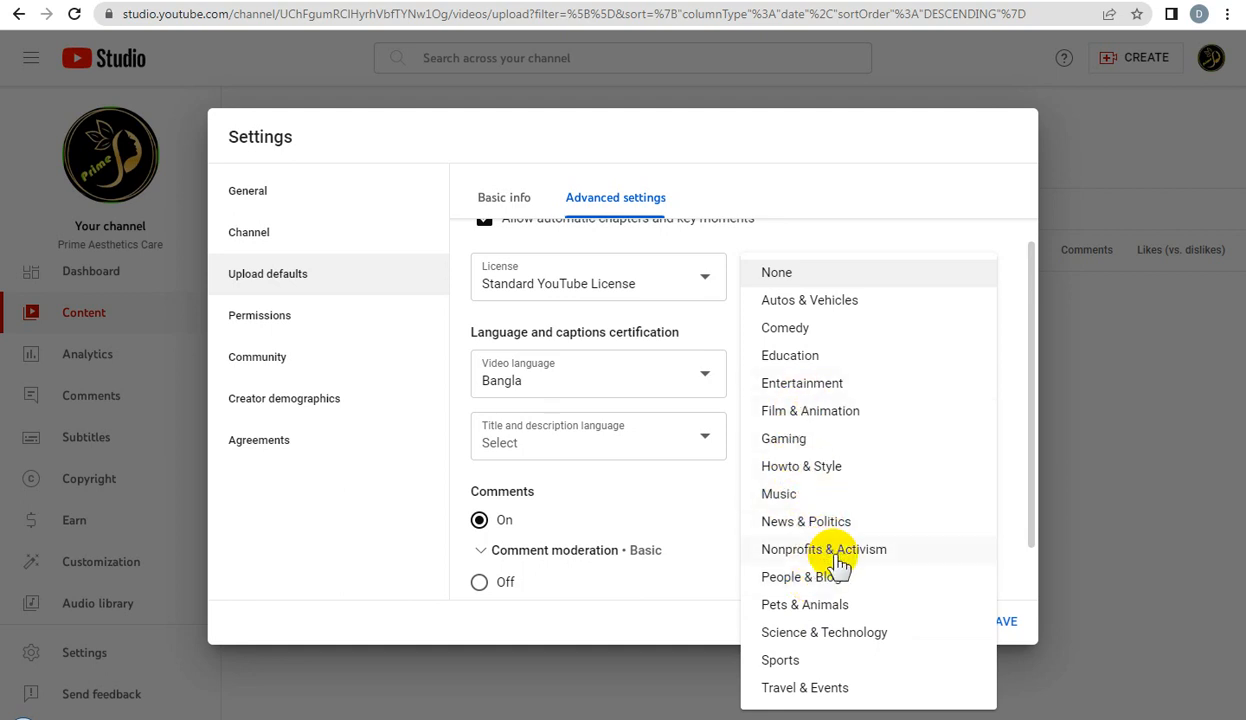
{"action": "left_click", "coordinate": [836, 635]}
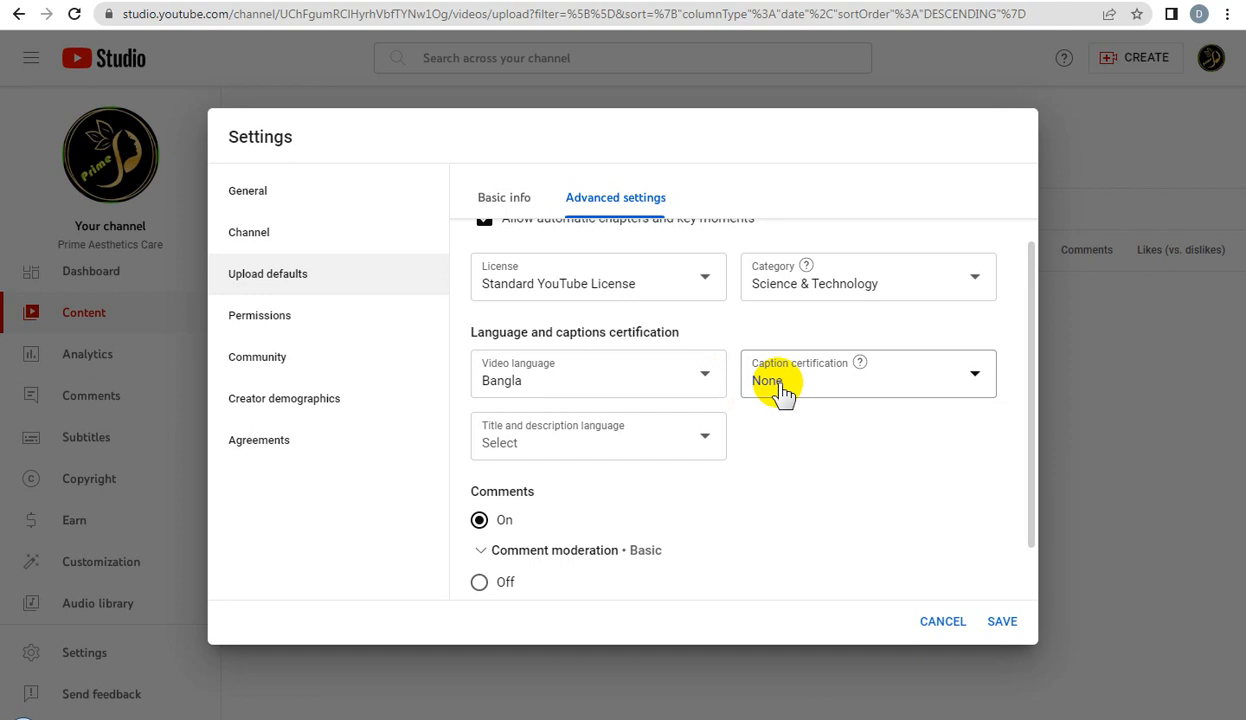
- Set the default title and description language to English
{"action": "left_click", "coordinate": [648, 443]}
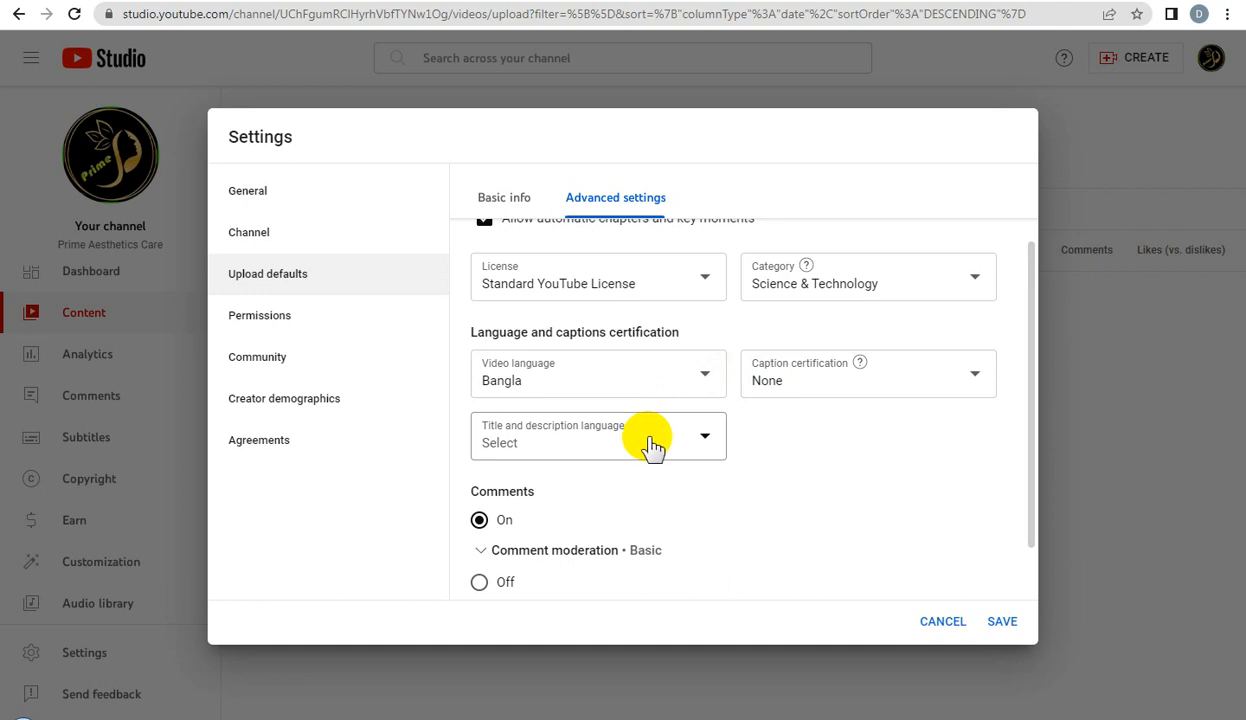
{"action": "left_click", "coordinate": [648, 443]}
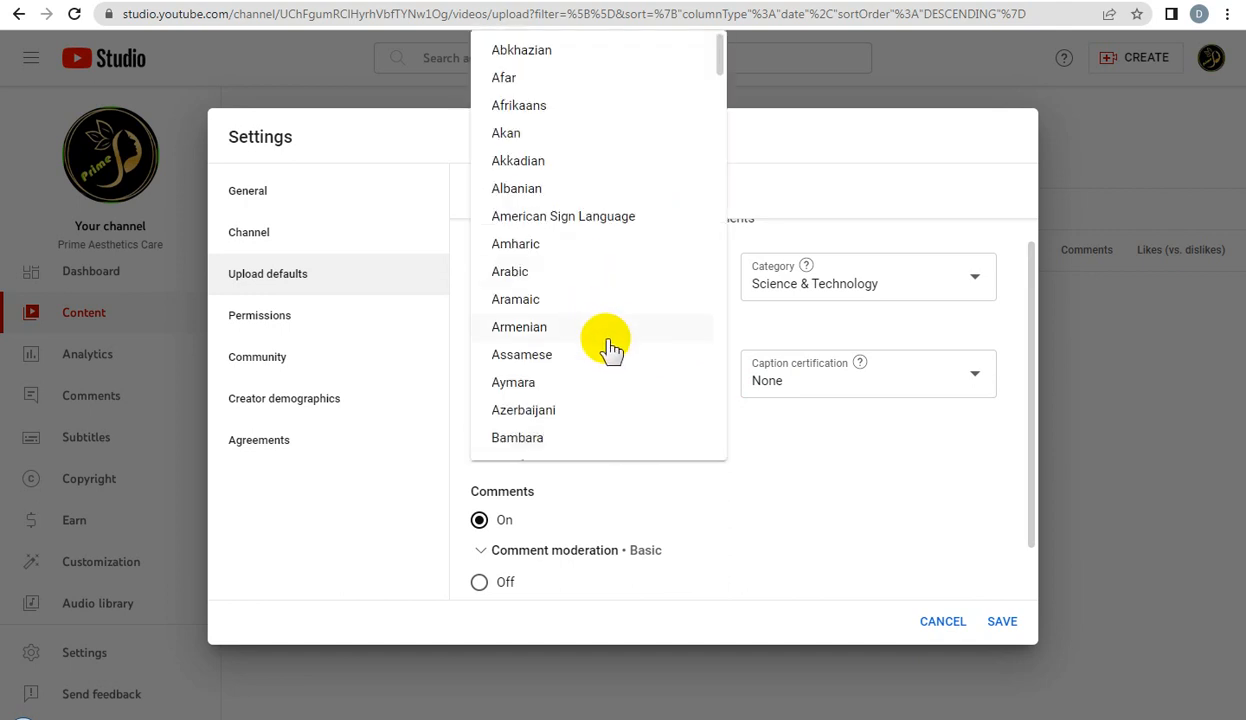
{"action": "scroll", "coordinate": [612, 352], "scroll_direction": "down", "scroll_amount": 10}
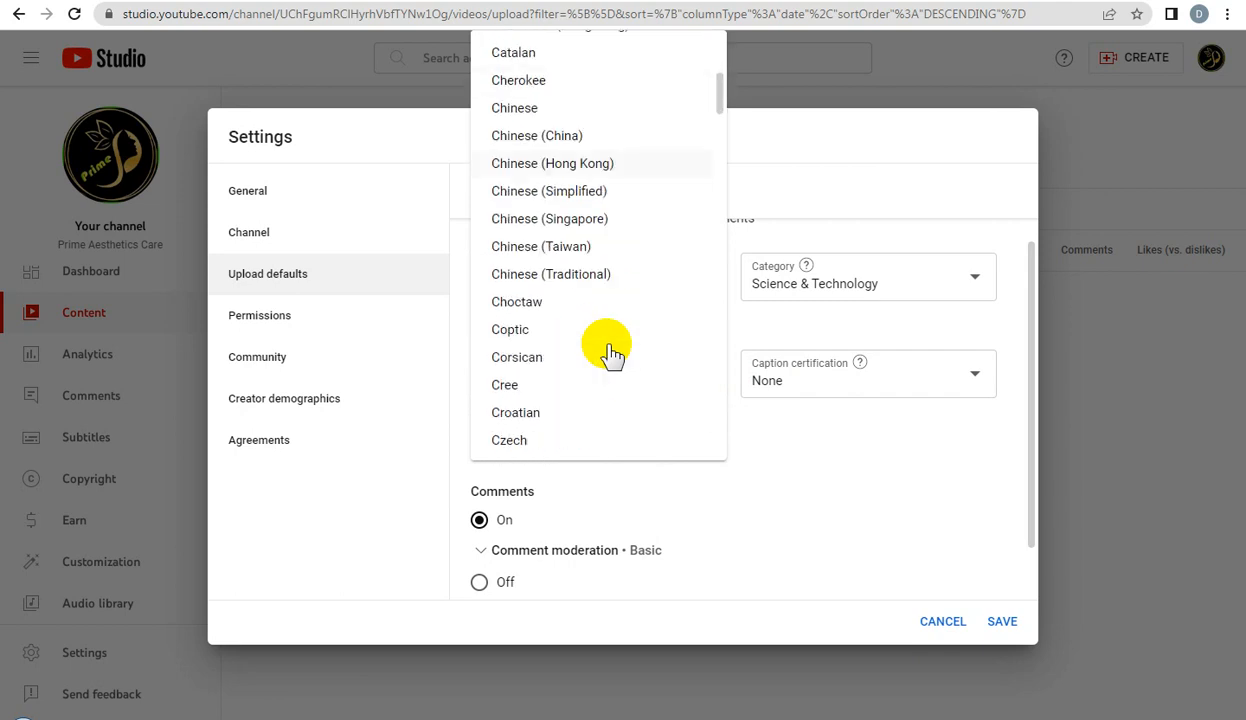
{"action": "scroll", "coordinate": [610, 352], "scroll_direction": "down", "scroll_amount": 3}
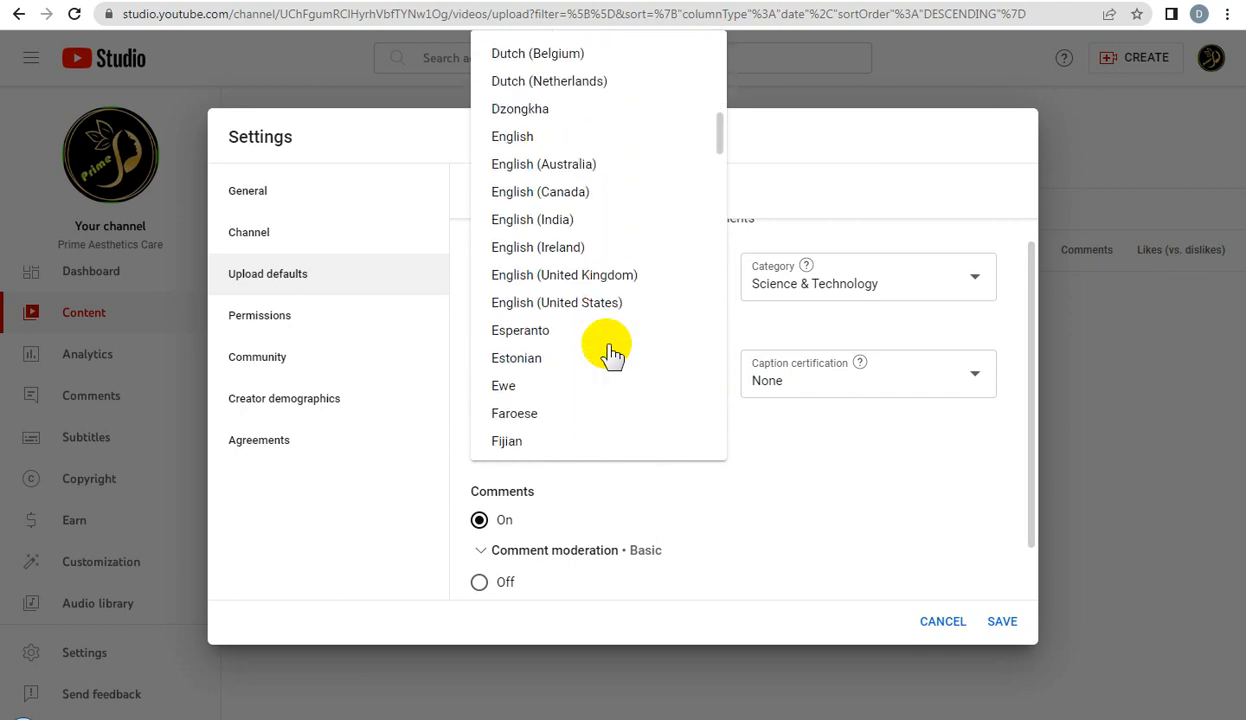
{"action": "left_click", "coordinate": [540, 148]}
- Check the remaining advanced settings and save the upload defaults
{"action": "scroll", "coordinate": [712, 490], "scroll_direction": "down", "scroll_amount": 2}
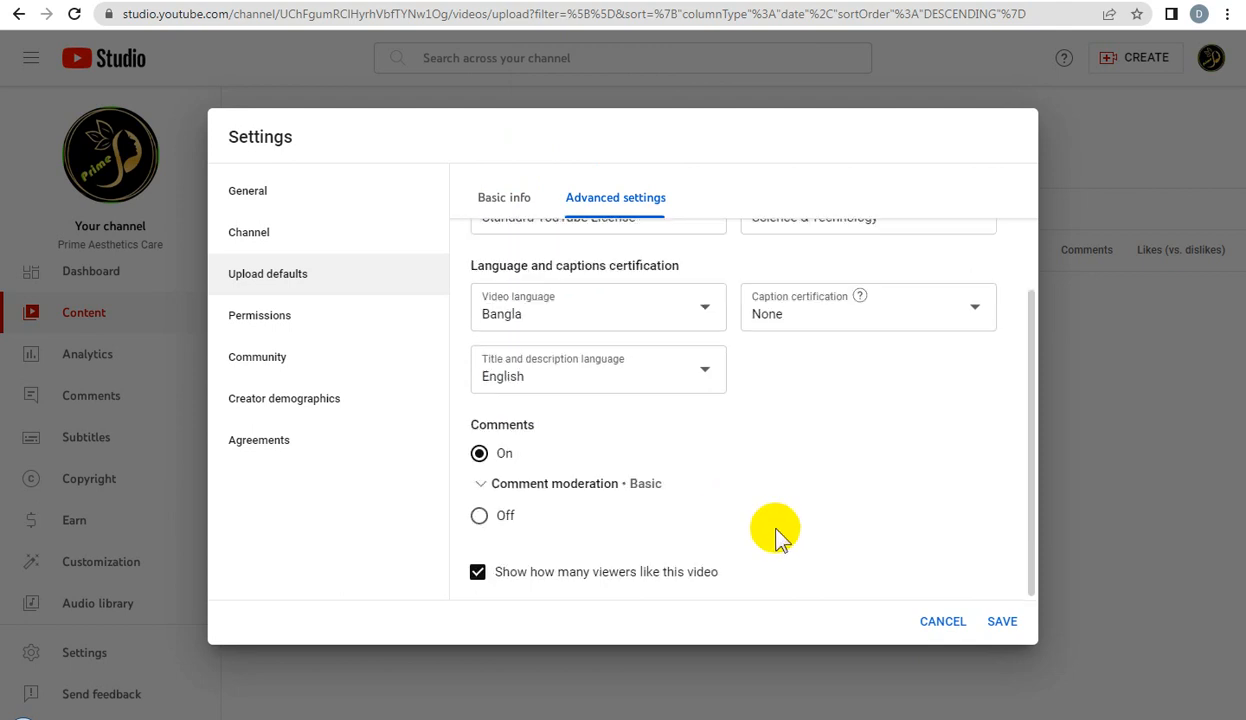
{"action": "scroll", "coordinate": [779, 535], "scroll_direction": "up", "scroll_amount": 3}
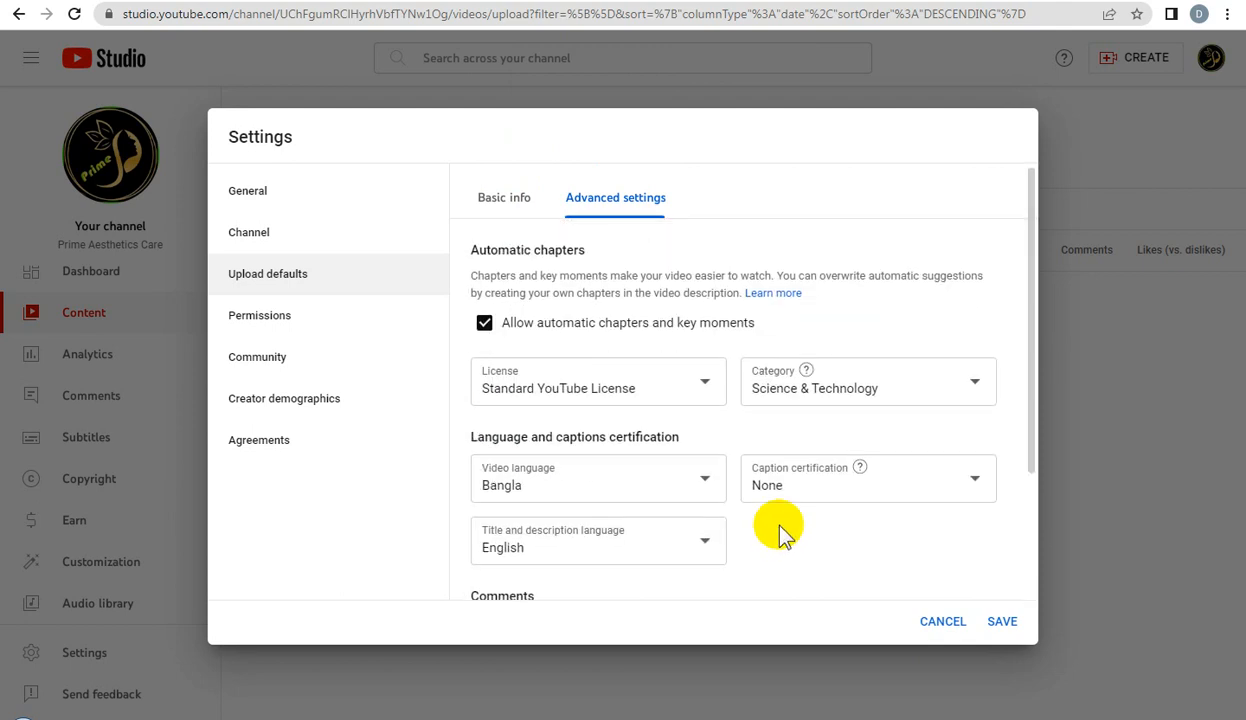
{"action": "left_click", "coordinate": [1003, 622]}
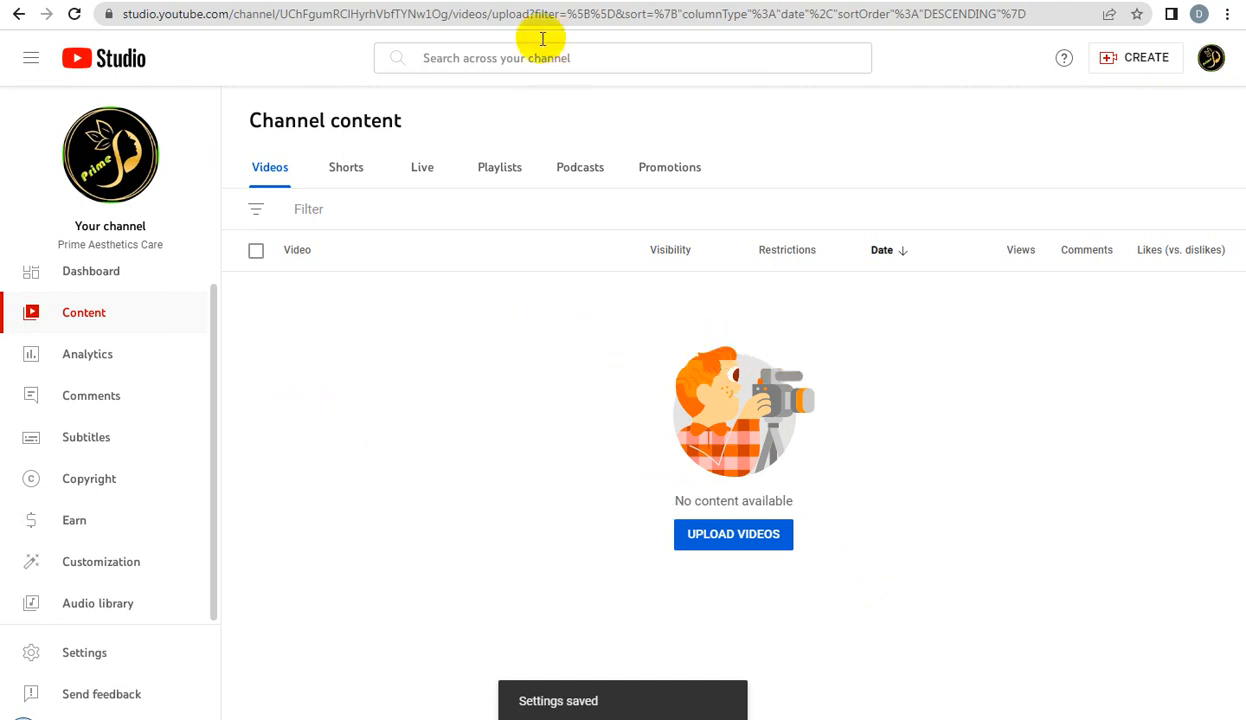
- Switch to the Prime Aesthetics Care channel page on YouTube and reload it
{"action": "left_click", "coordinate": [540, 1]}
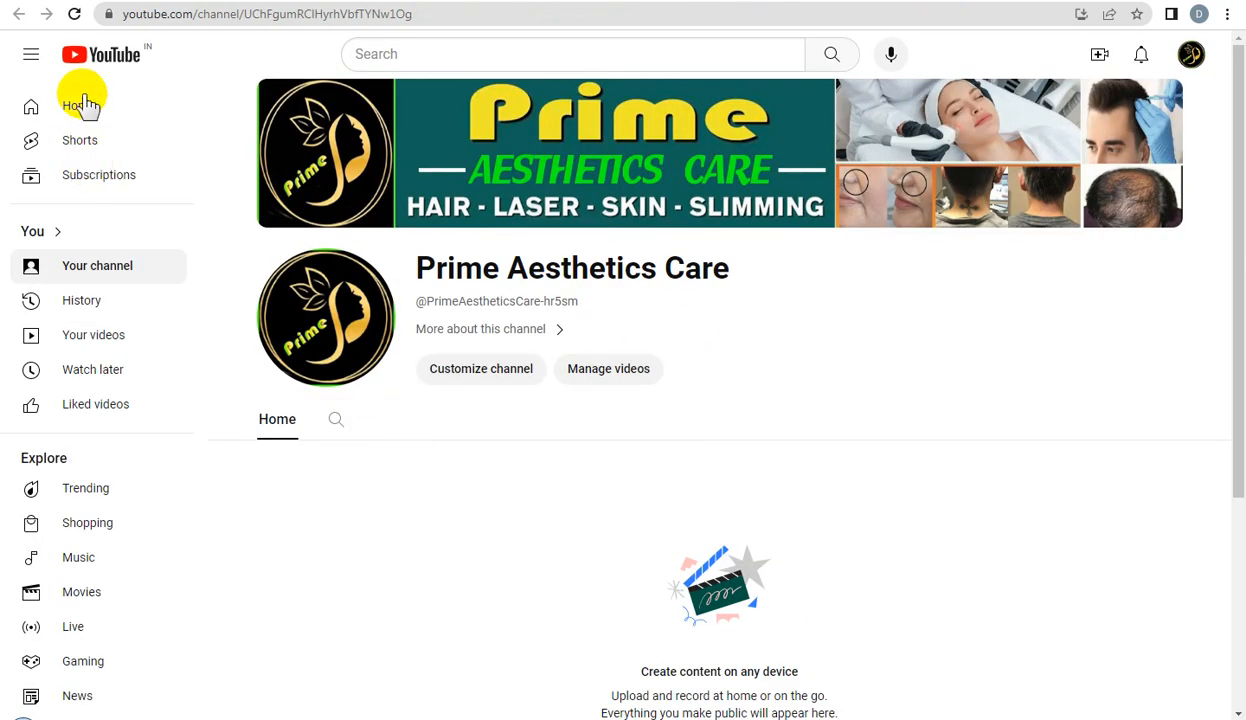
{"action": "left_click", "coordinate": [74, 14]}
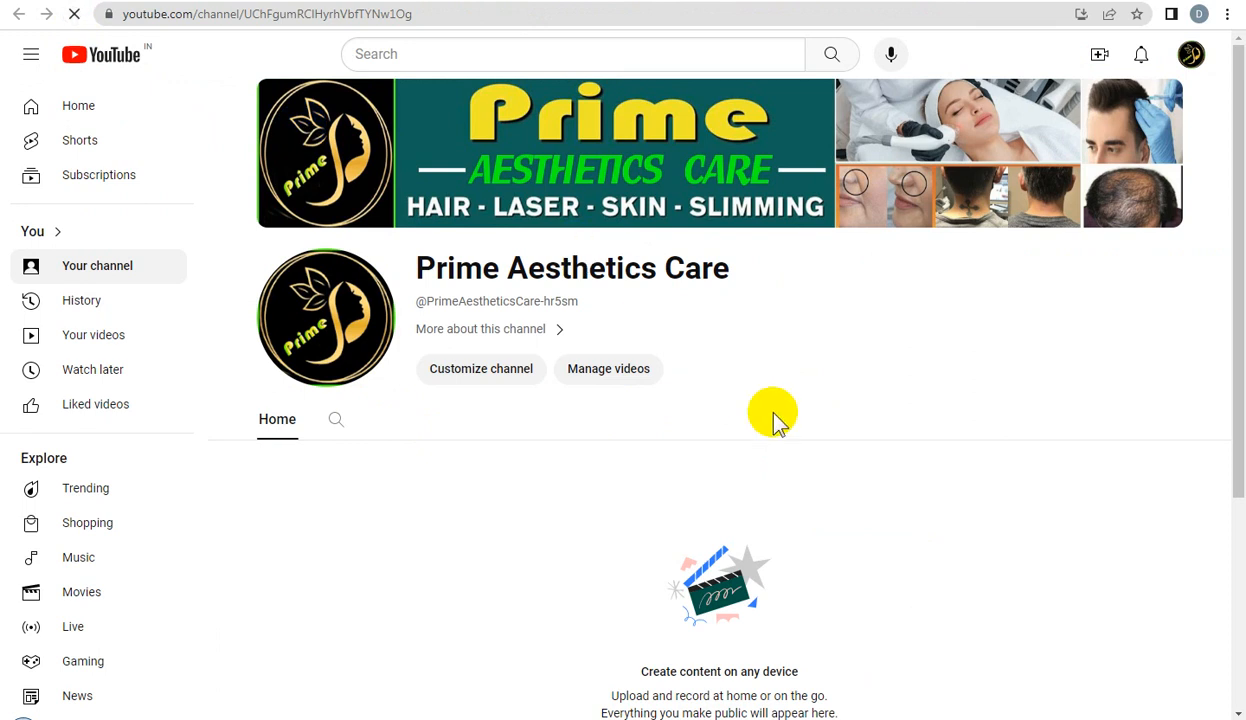